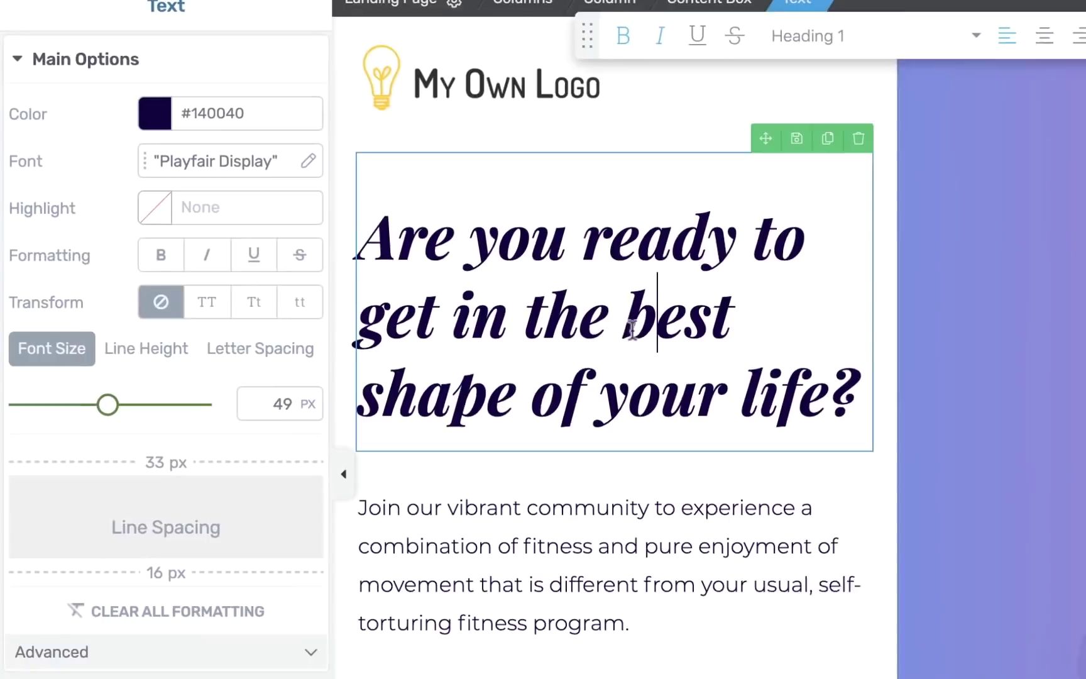
Shrink the headline to 48 px and try a greyish purple colour with a changed hue.
mouse_move(108, 405)
mouse_down()
mouse_move(137, 406)
mouse_move(97, 407)
mouse_up()
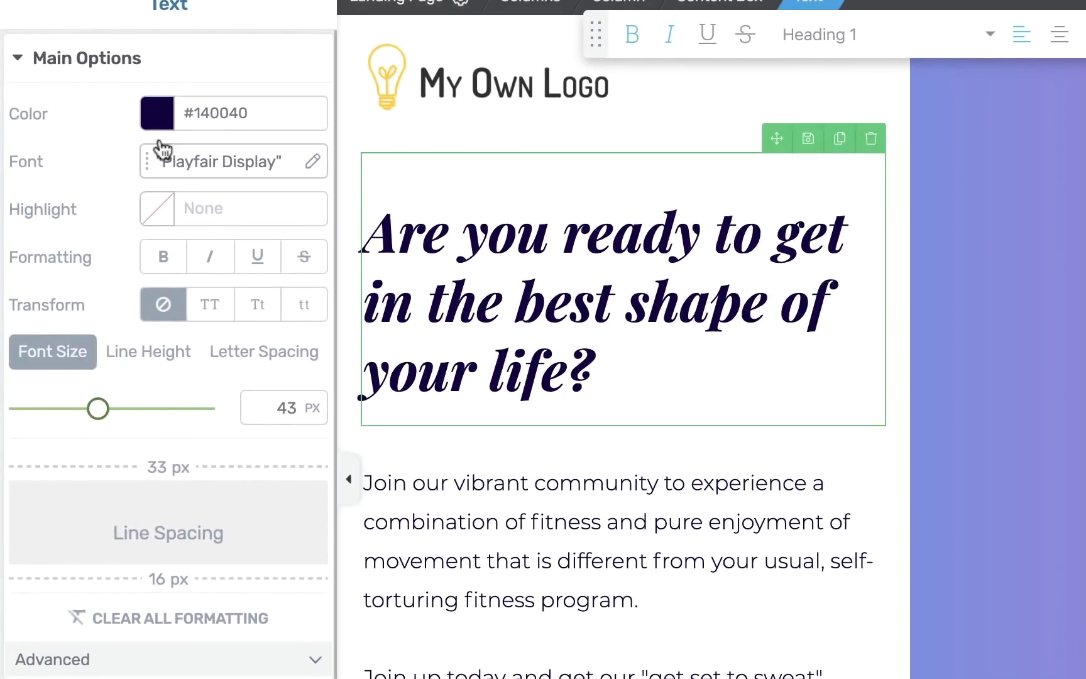
click(157, 114)
mouse_move(215, 192)
mouse_down()
mouse_move(122, 300)
mouse_move(184, 246)
mouse_up()
click(156, 396)
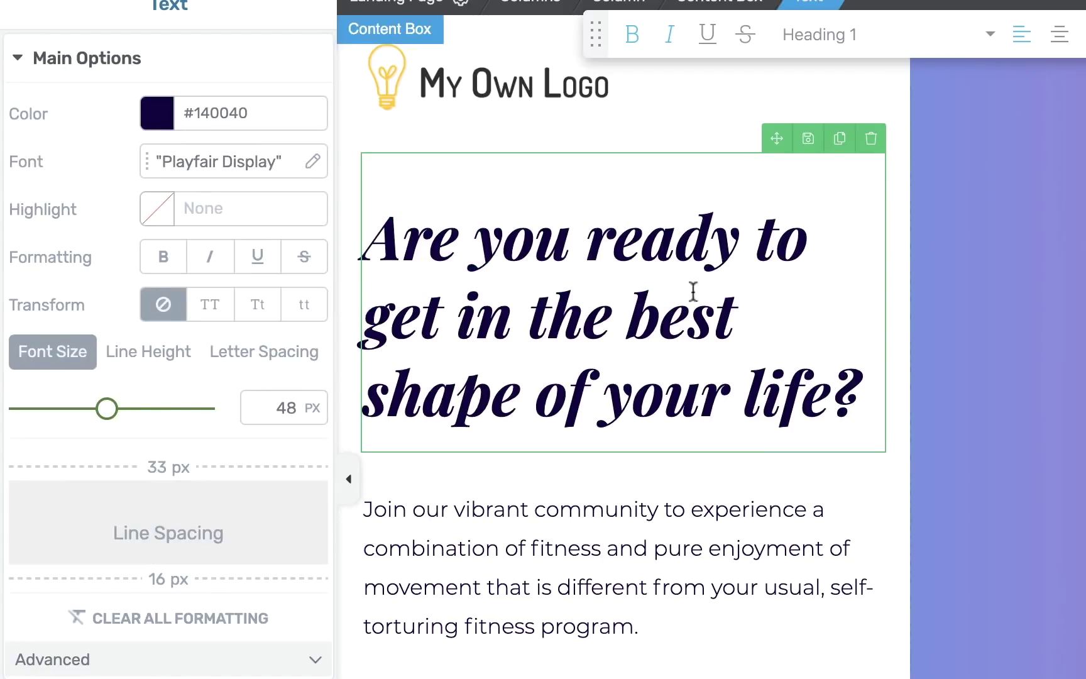
Move the headline's content box up and drop it above the intro paragraph.
mouse_move(776, 137)
mouse_down()
mouse_move(818, 310)
mouse_move(455, 245)
mouse_move(514, 439)
mouse_move(510, 514)
mouse_move(526, 623)
mouse_move(511, 264)
mouse_move(211, 9)
mouse_up()
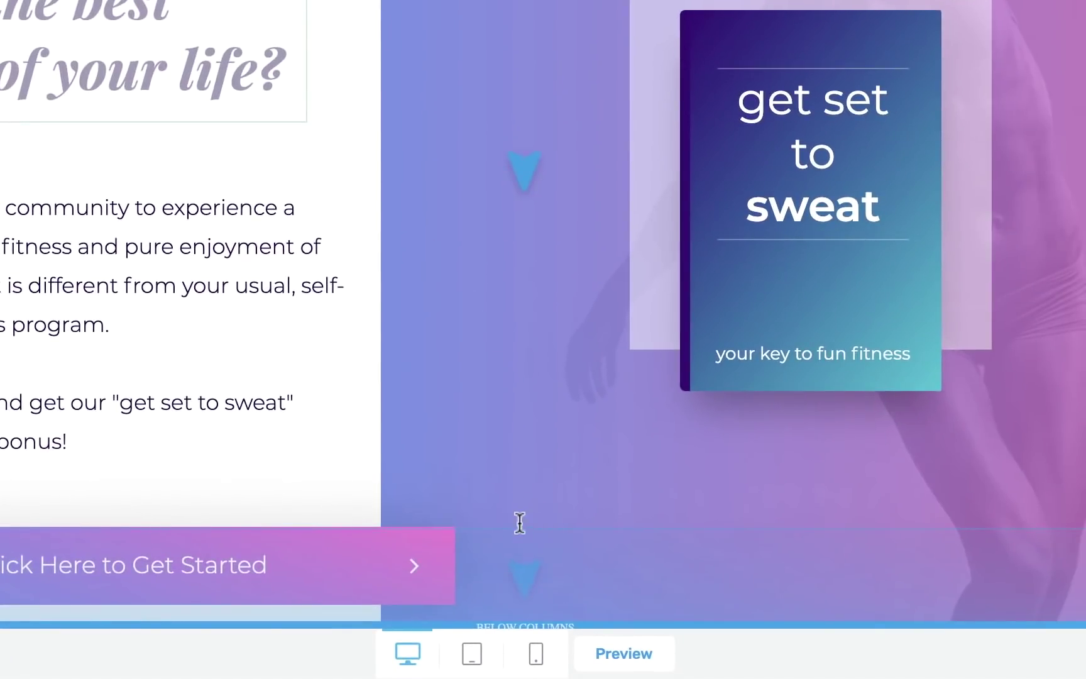
scroll(519, 541, down, 3)
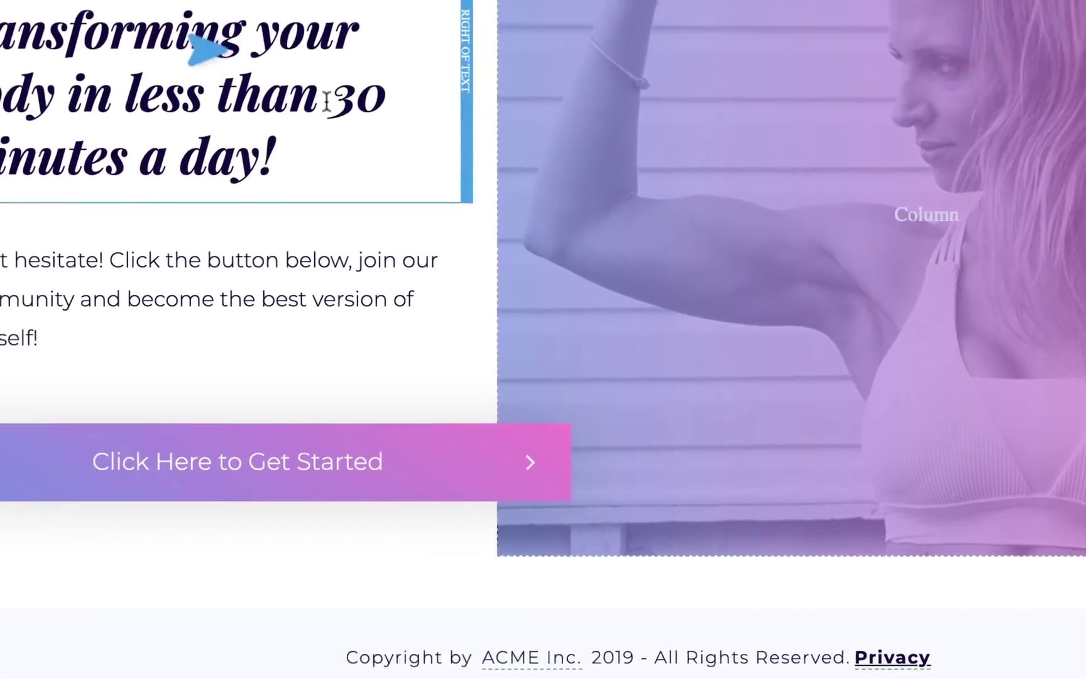
mouse_move(327, 102)
mouse_down()
mouse_move(458, 178)
mouse_move(440, 48)
mouse_move(444, 157)
mouse_up()
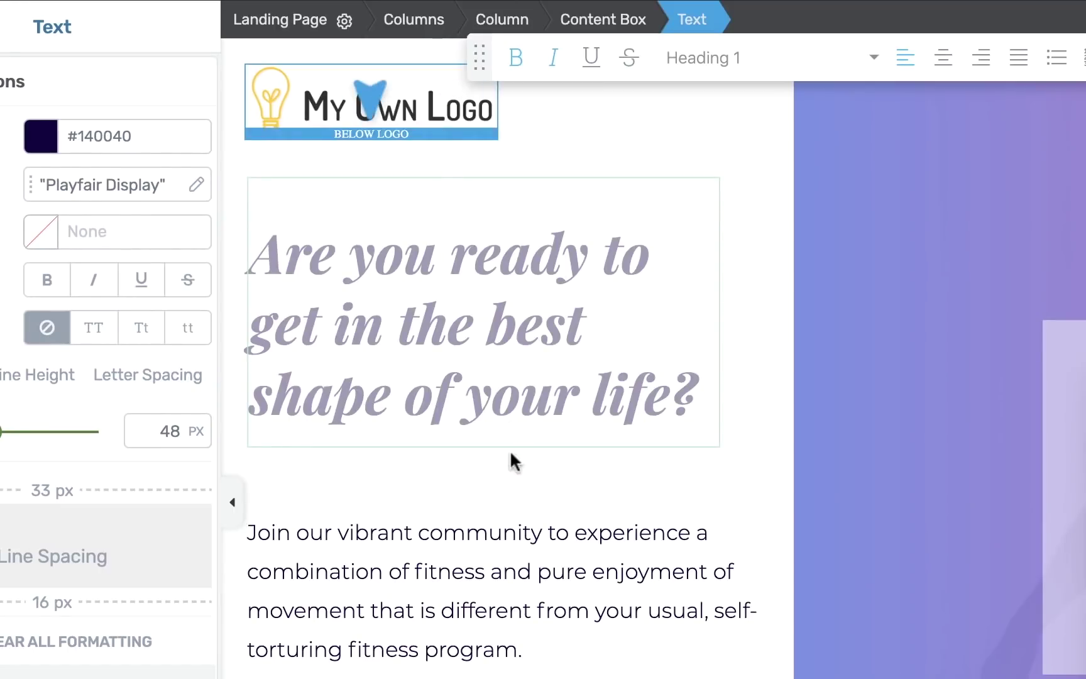
drag(504, 508, 500, 519)
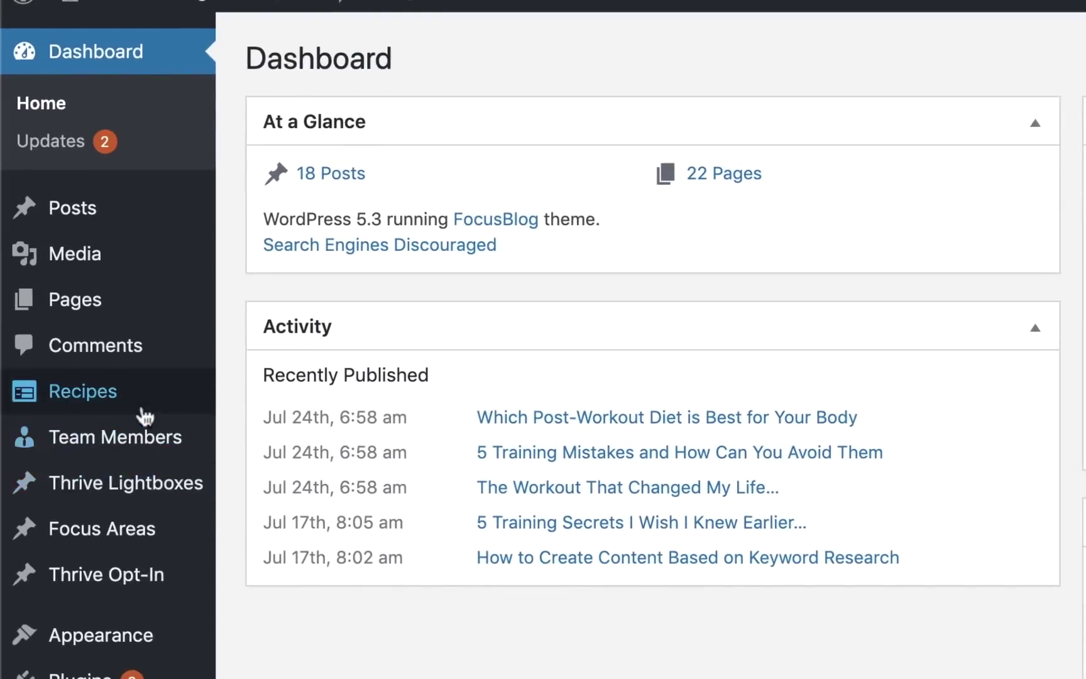
Open the Avocado Bruschetta recipe to review its Nationality and Diet fields, then return to All Recipes.
mouse_move(75, 284)
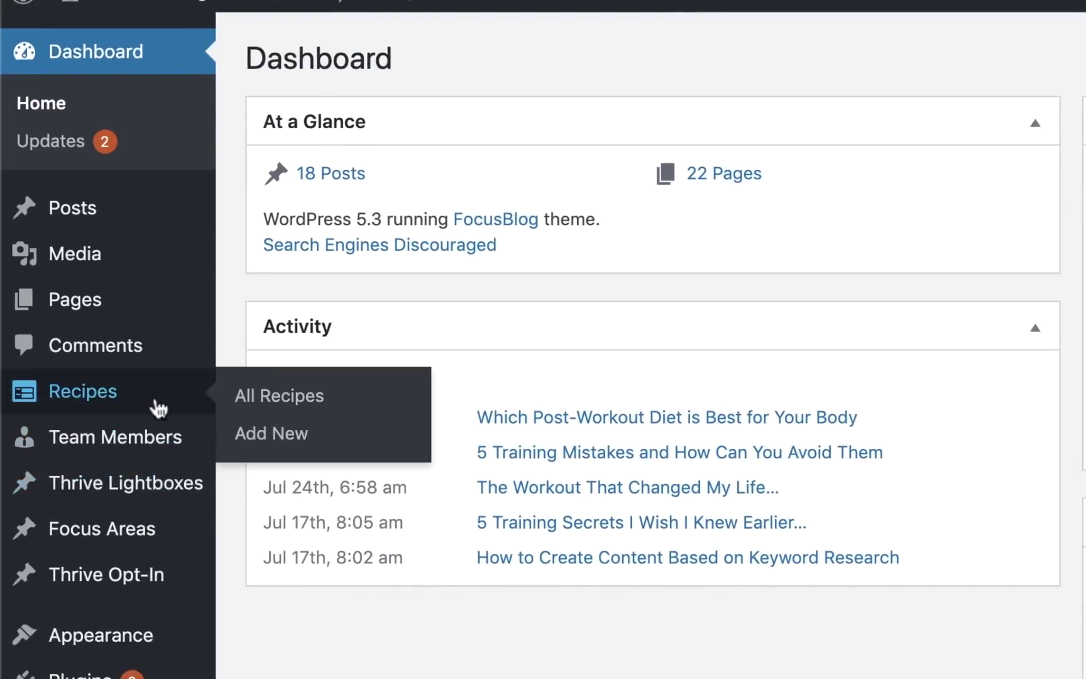
mouse_move(186, 438)
mouse_move(178, 408)
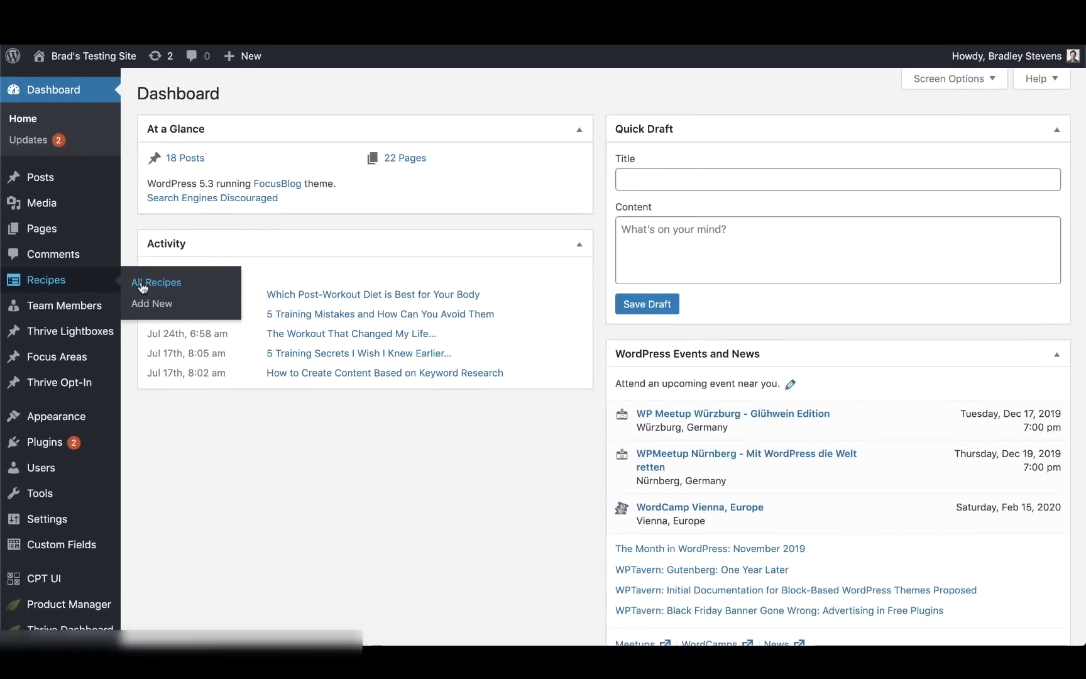
click(254, 401)
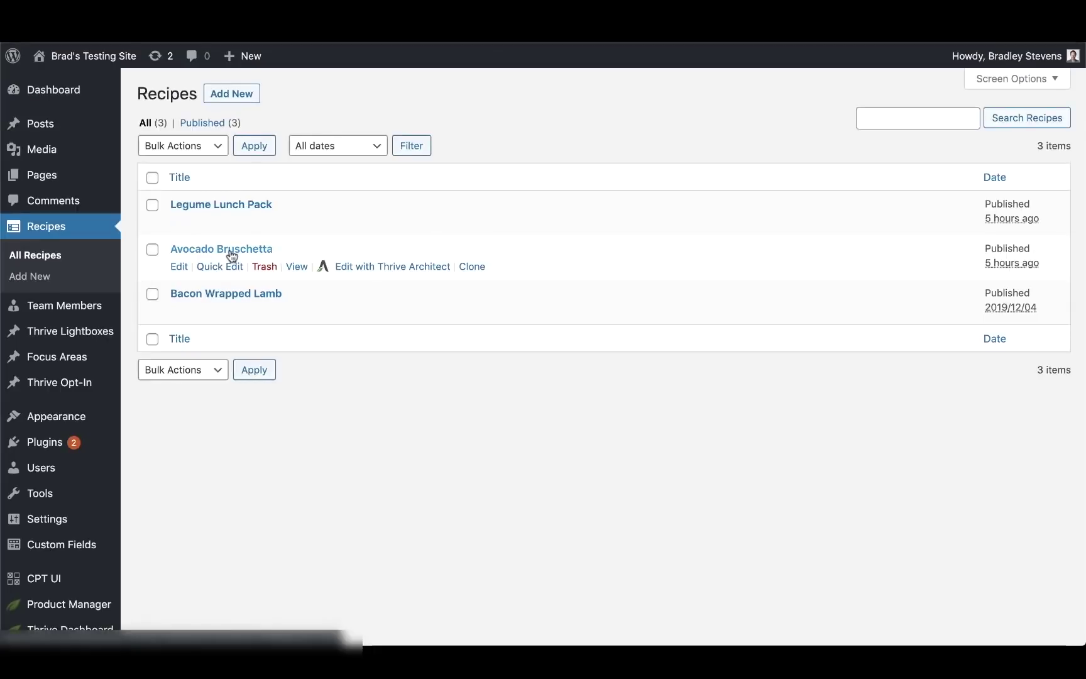
click(231, 250)
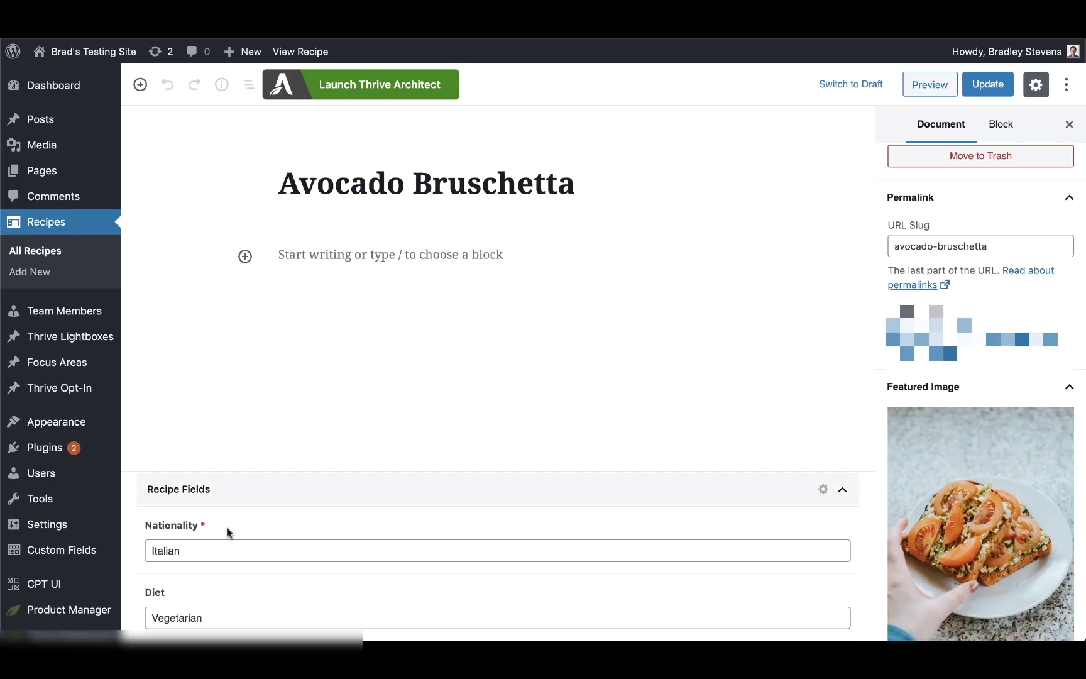
click(49, 252)
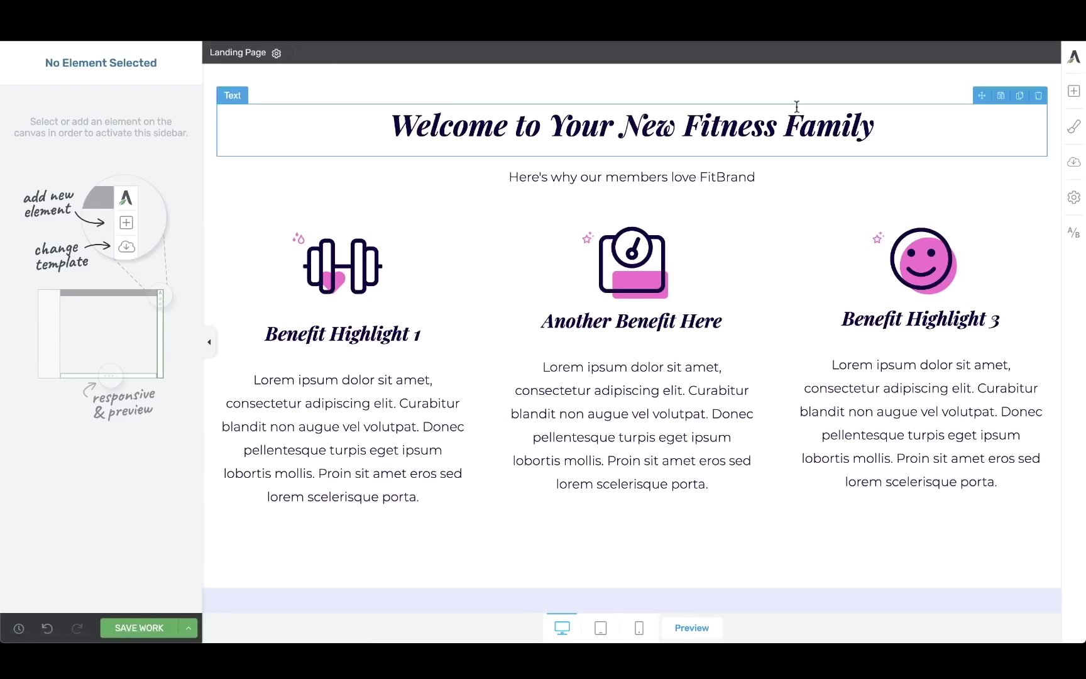
Drop a Post List element below the benefits columns using the Image & Text 05 template.
click(1072, 94)
text(post)
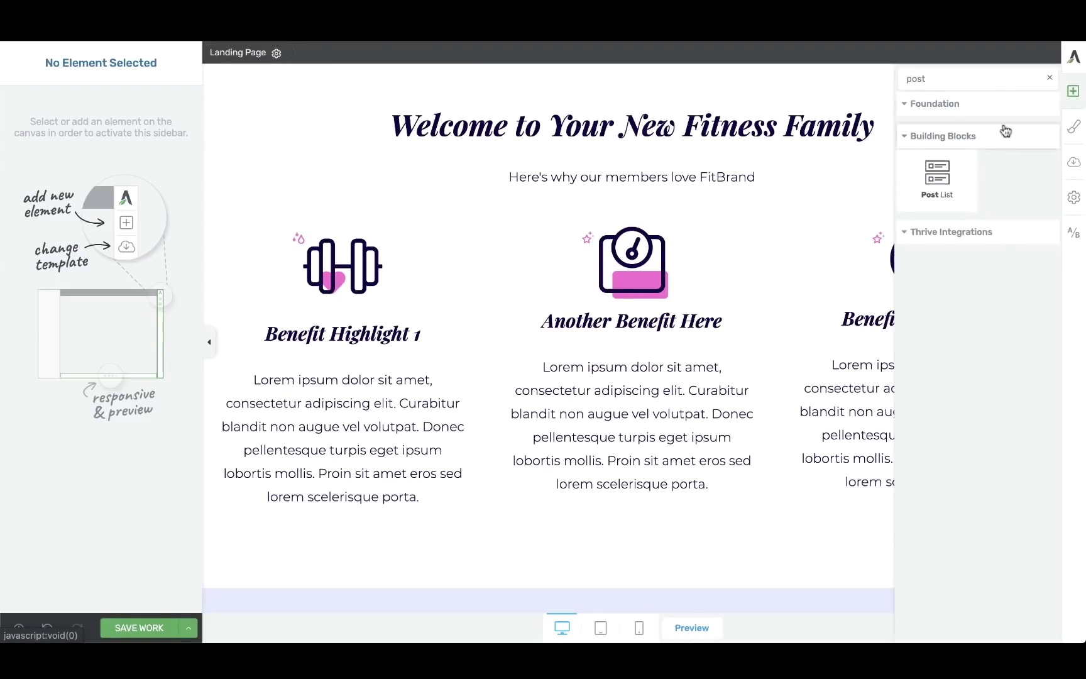
drag(937, 173, 652, 506)
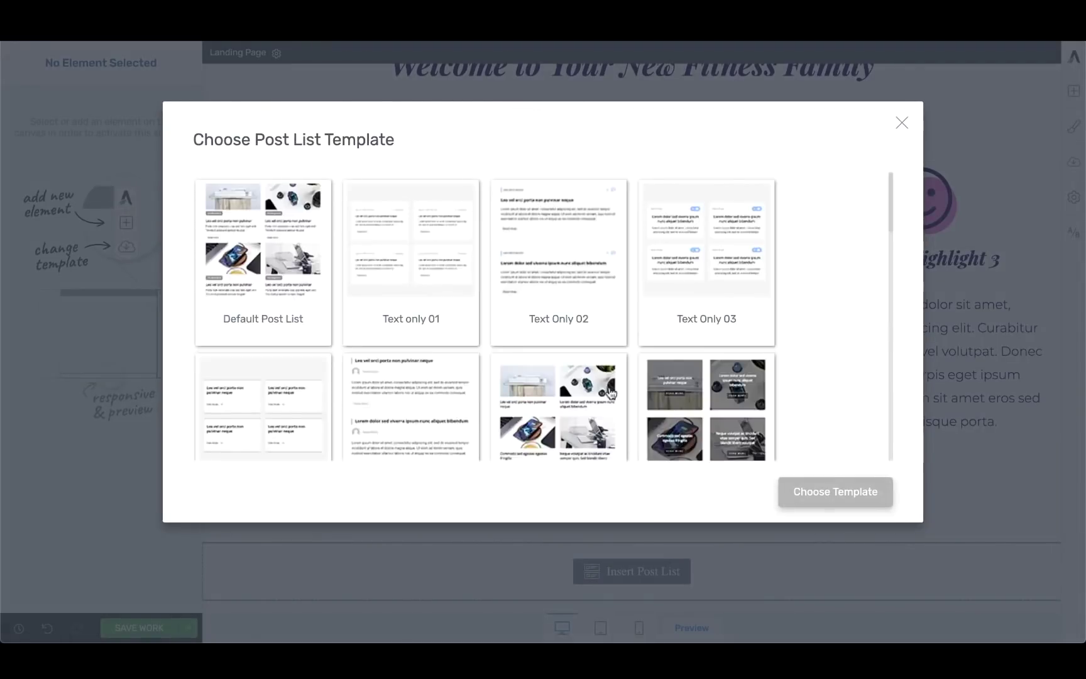
scroll(609, 392, down, 3)
scroll(608, 391, down, 3)
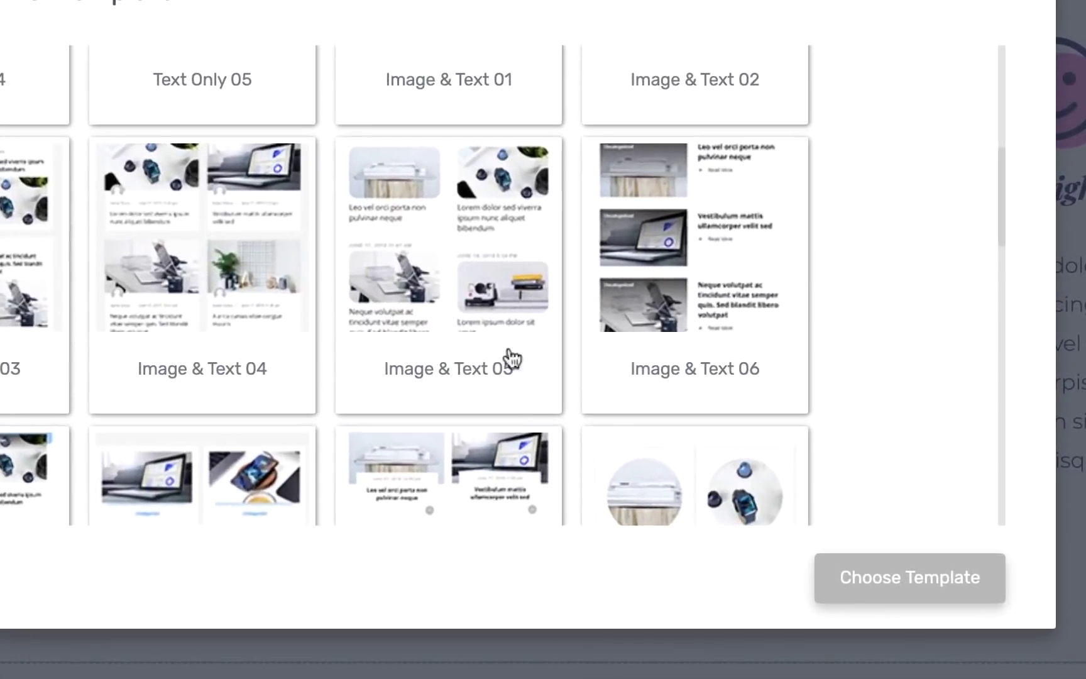
click(578, 372)
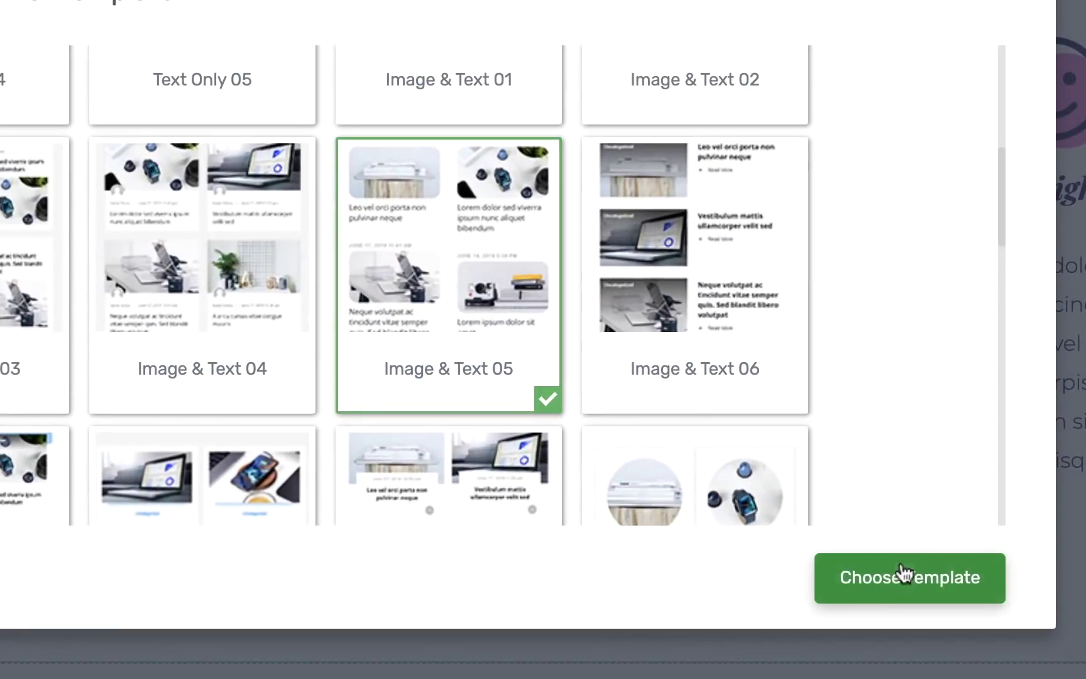
click(904, 574)
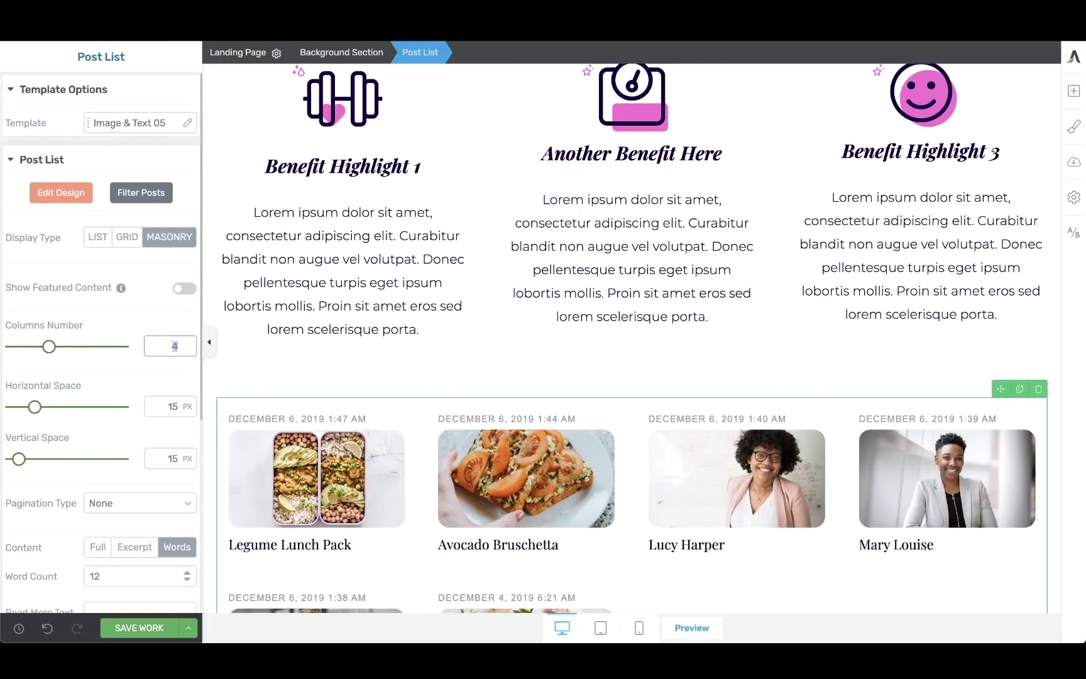
Set the post list to 3 columns and filter its posts to Recipes only.
text(3)
scroll(380, 399, down, 2)
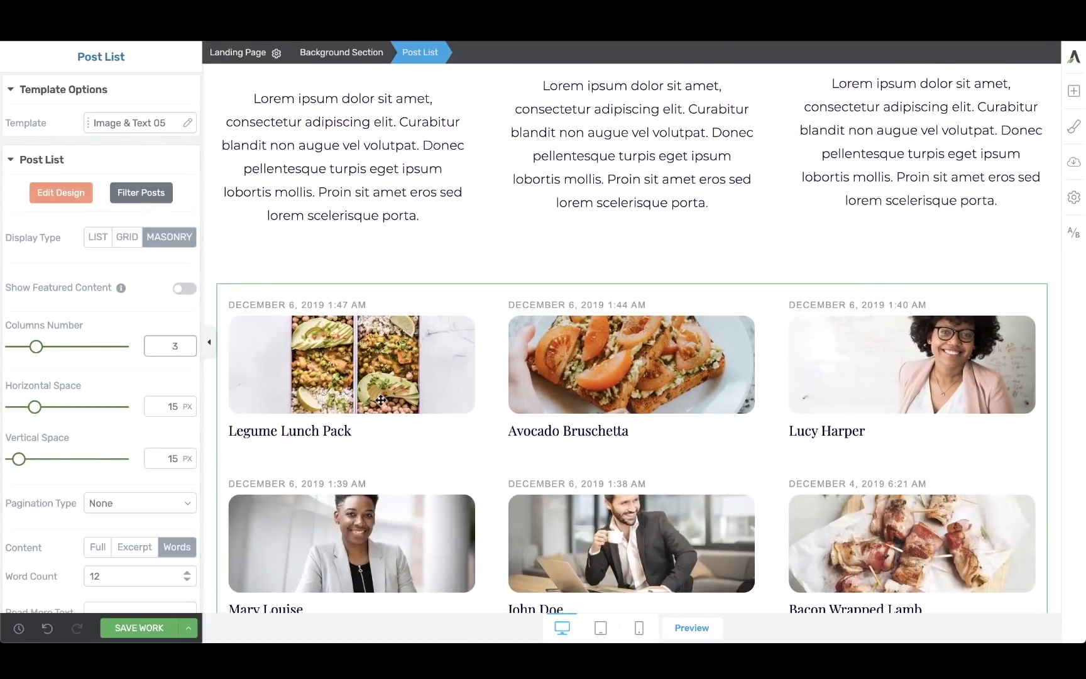
click(138, 199)
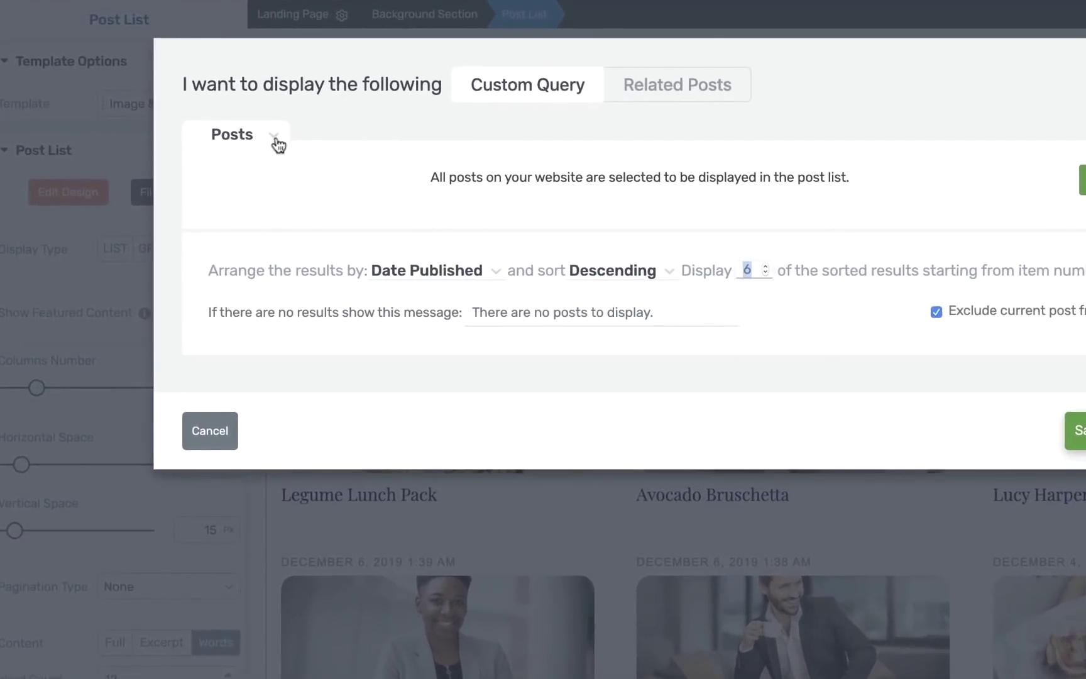
click(277, 143)
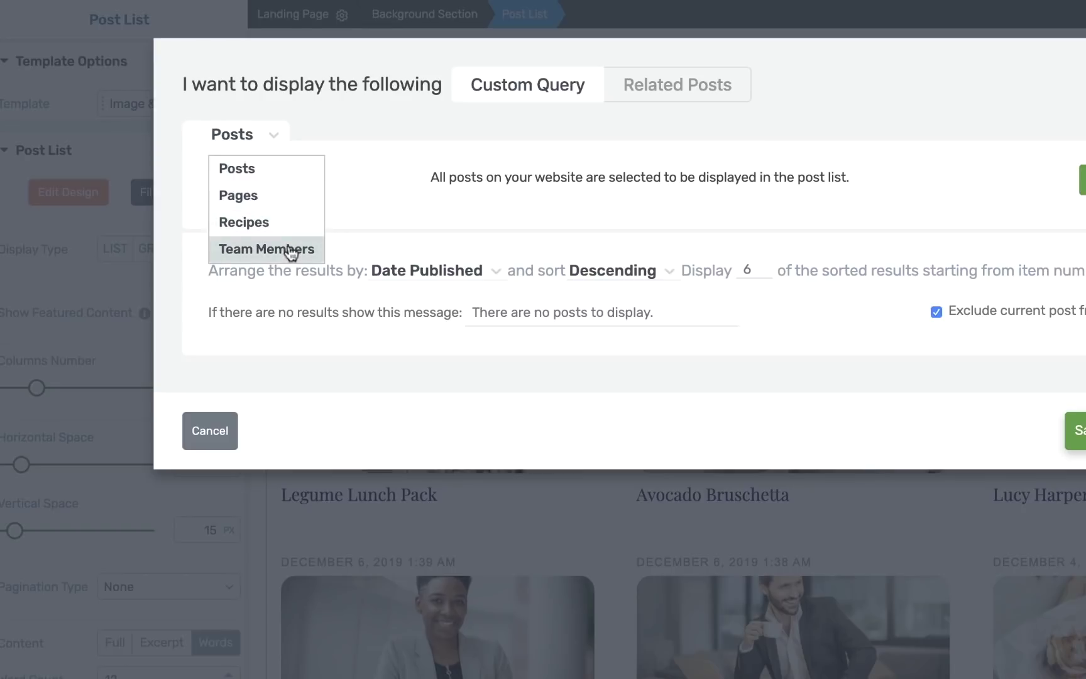
click(264, 223)
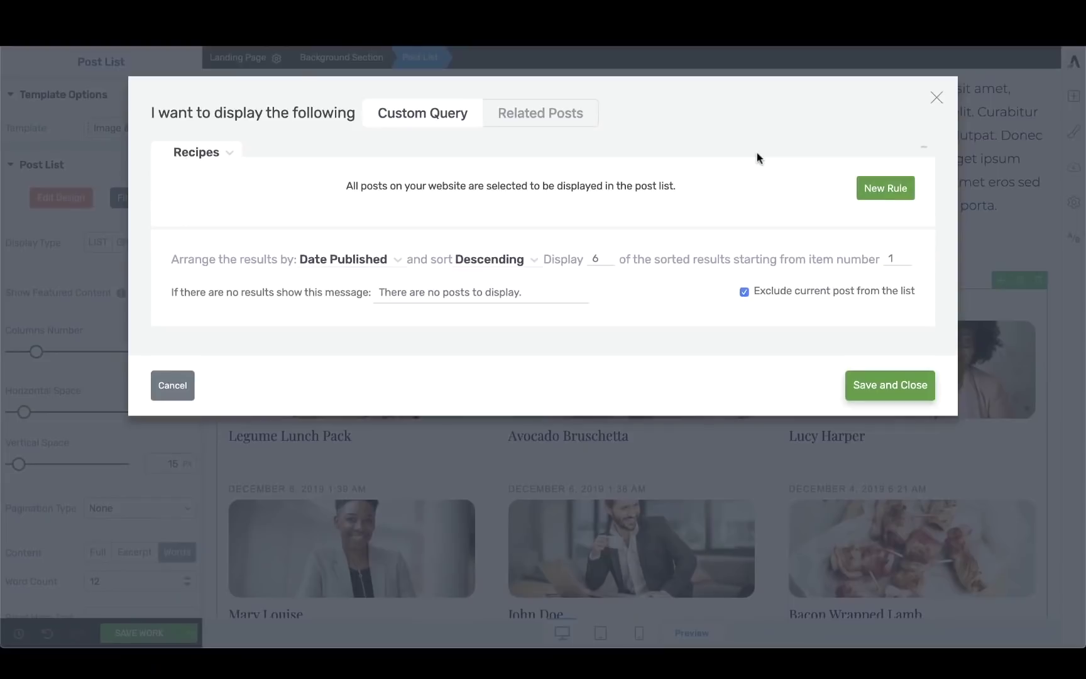
click(878, 389)
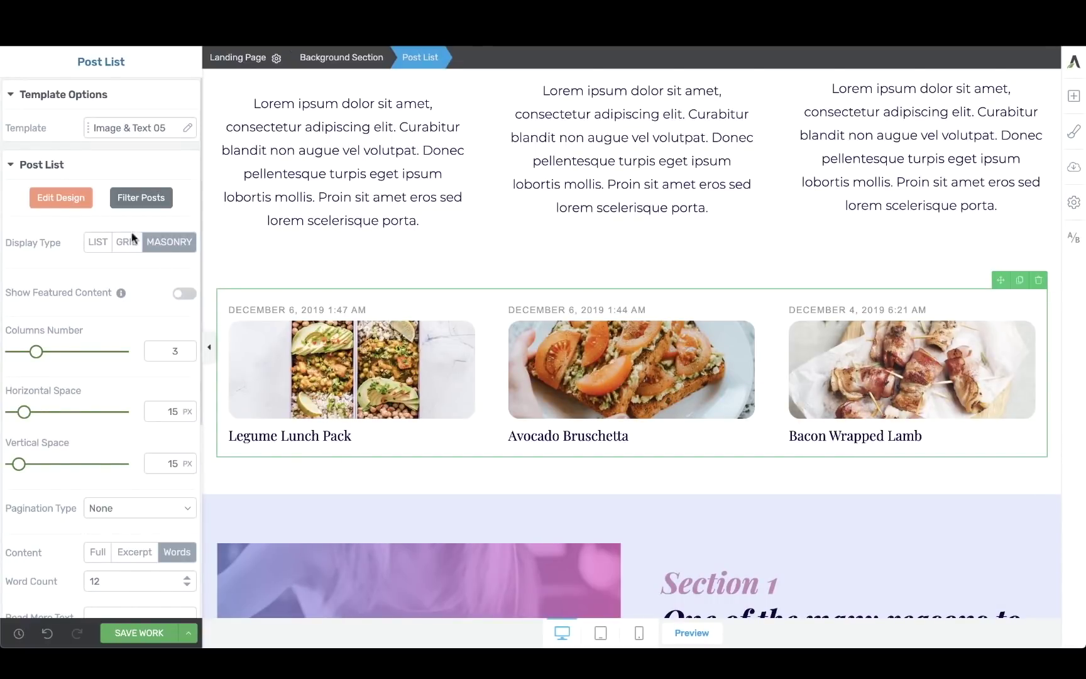
Add a text block under each post card title reading 'This is a dish from'.
click(61, 197)
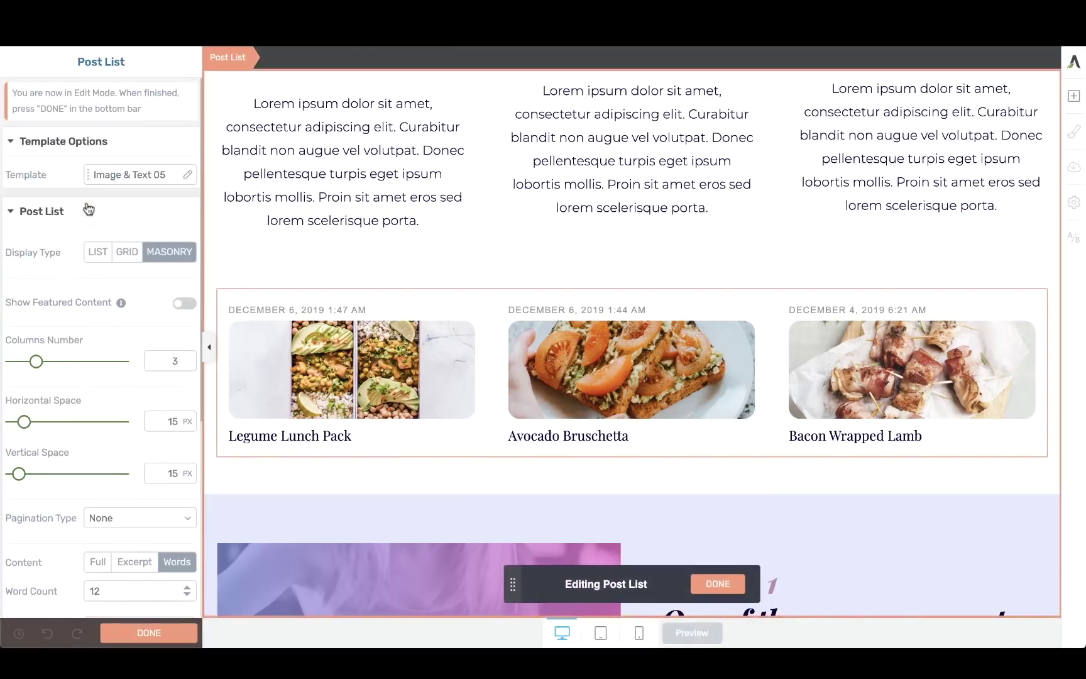
scroll(664, 390, down, 1)
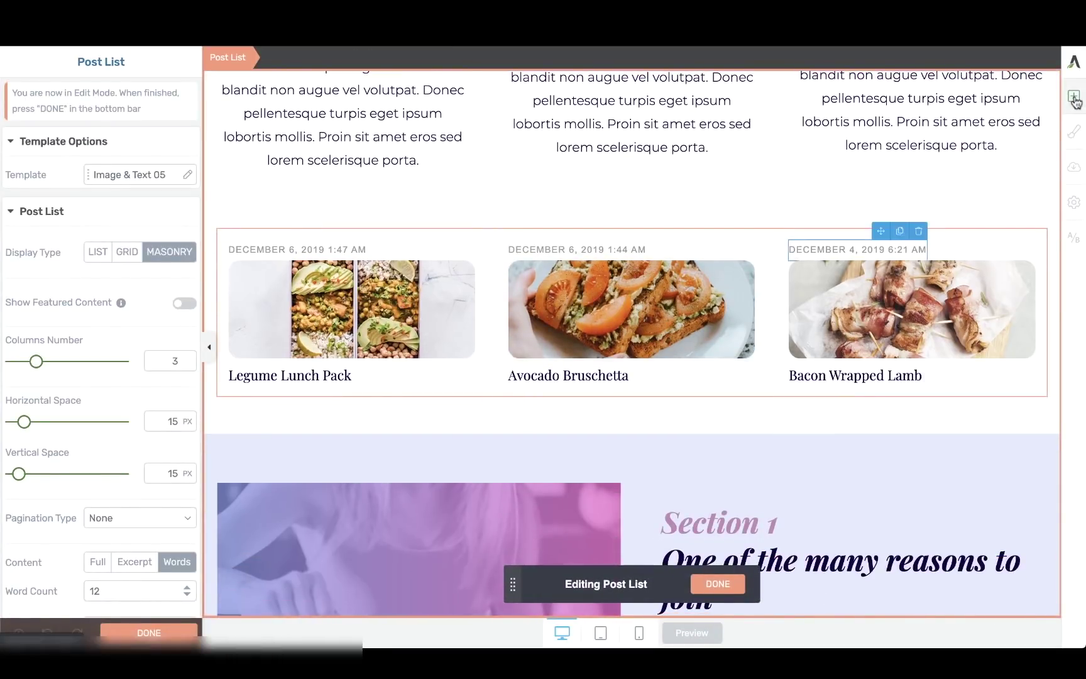
click(1074, 98)
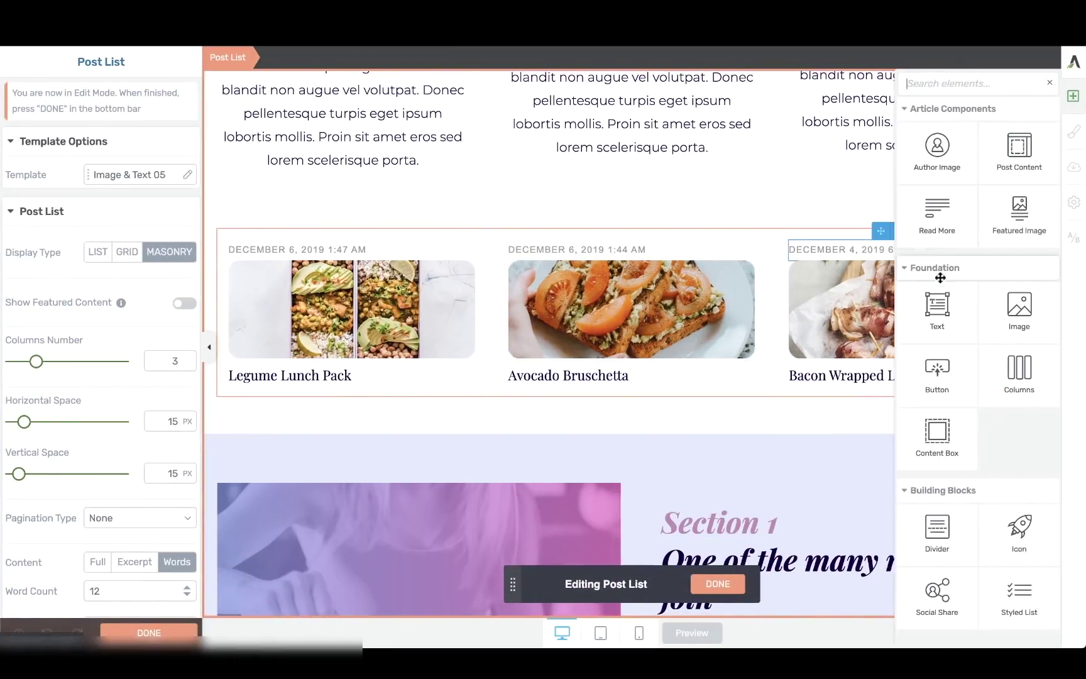
drag(947, 306, 306, 381)
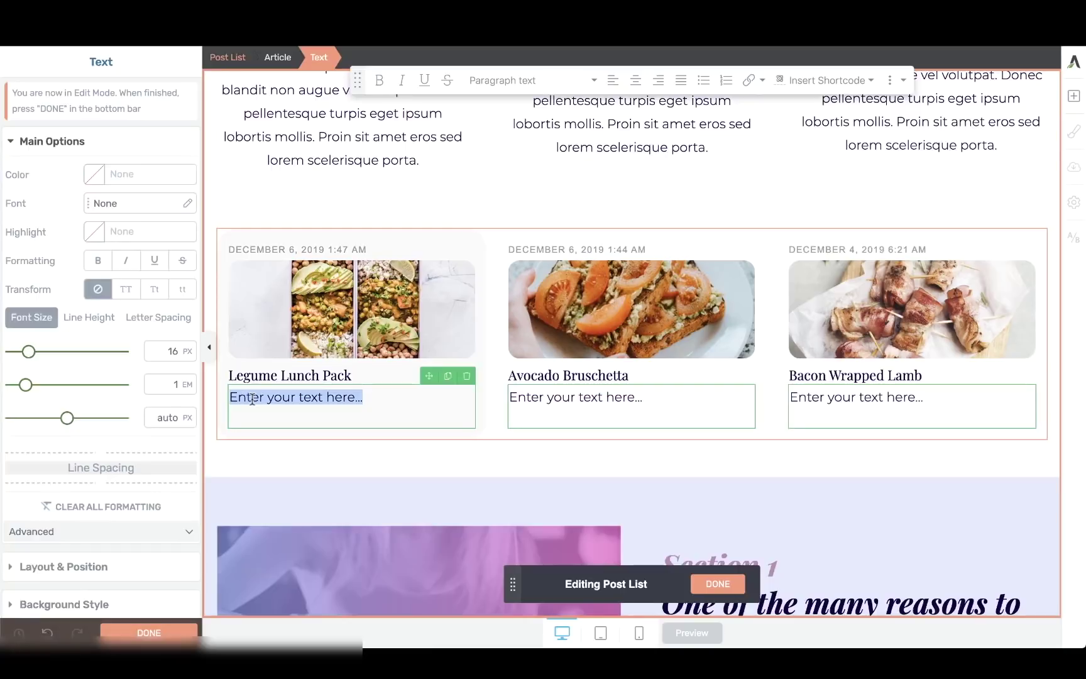
text(This is a dish)
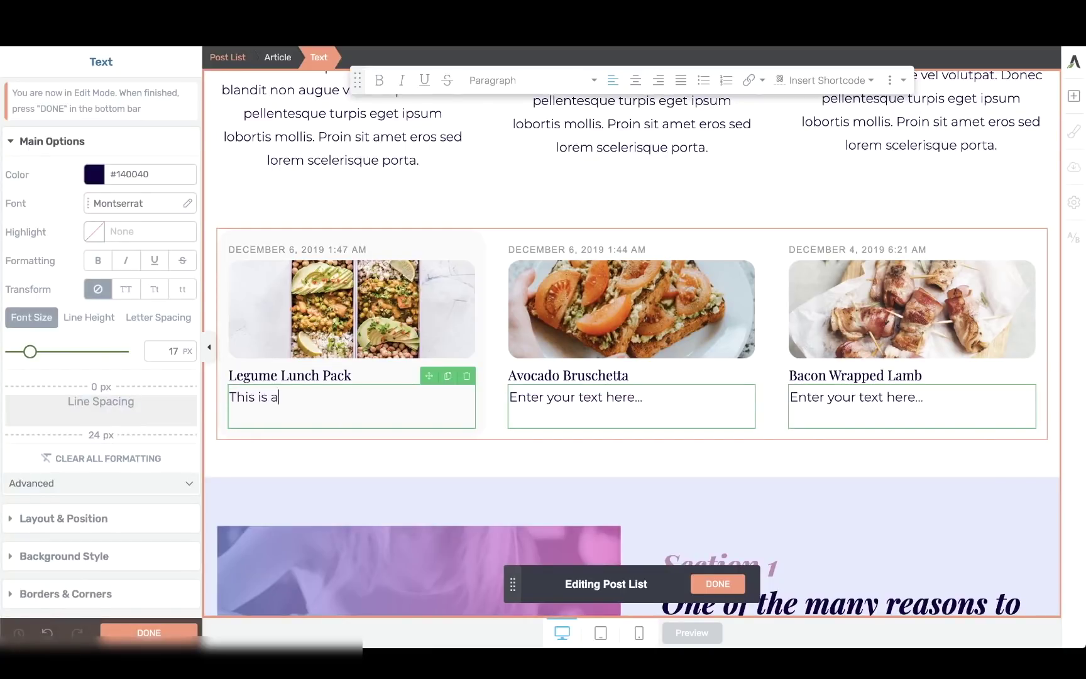
text( from)
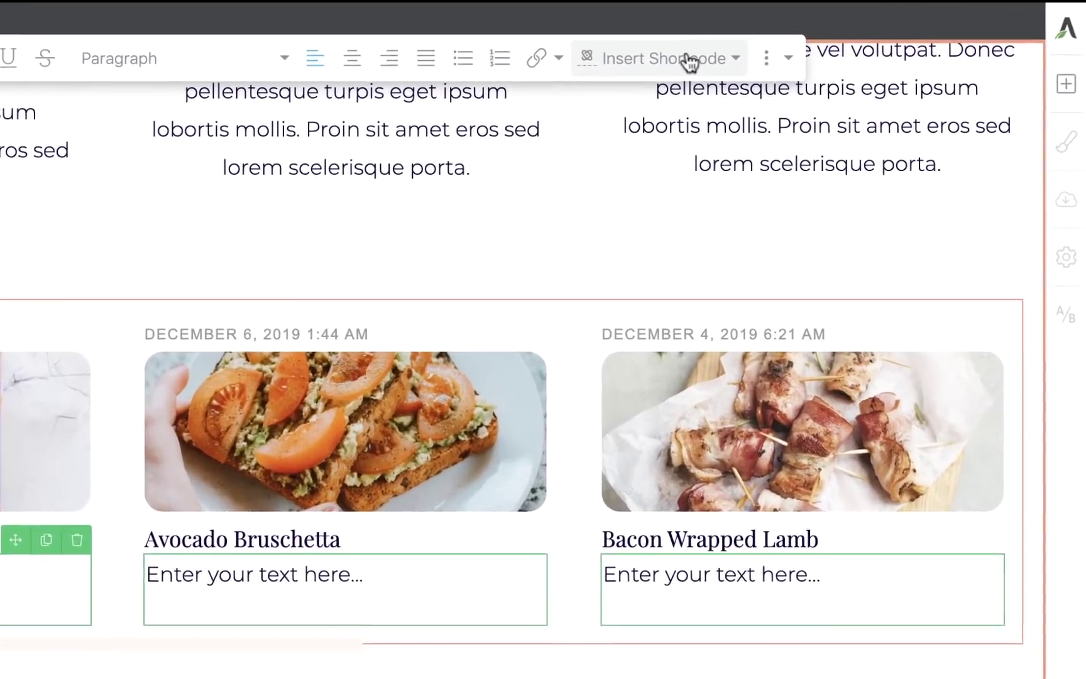
Insert the nationality custom field shortcode, then type 'and it is suitable for a'.
click(689, 58)
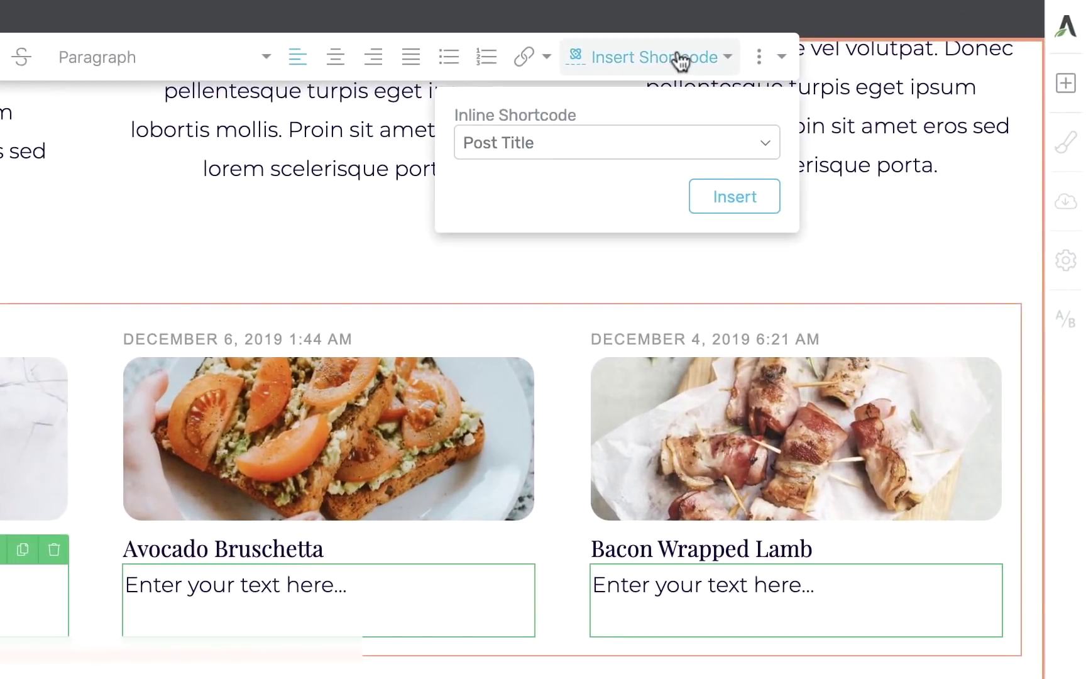
click(581, 139)
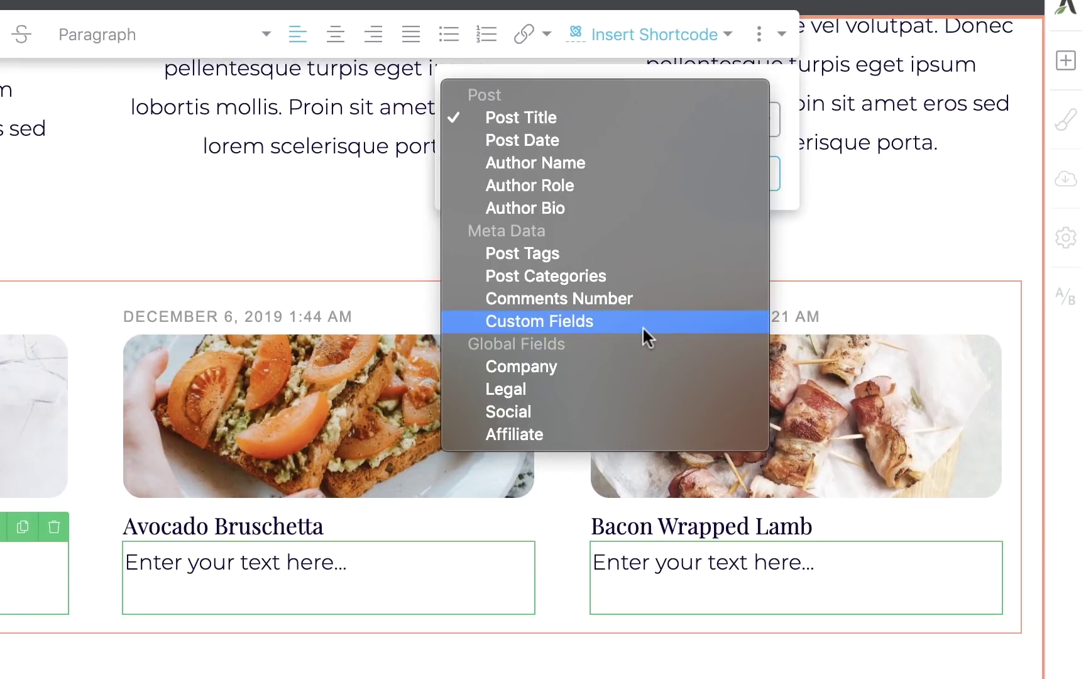
click(572, 320)
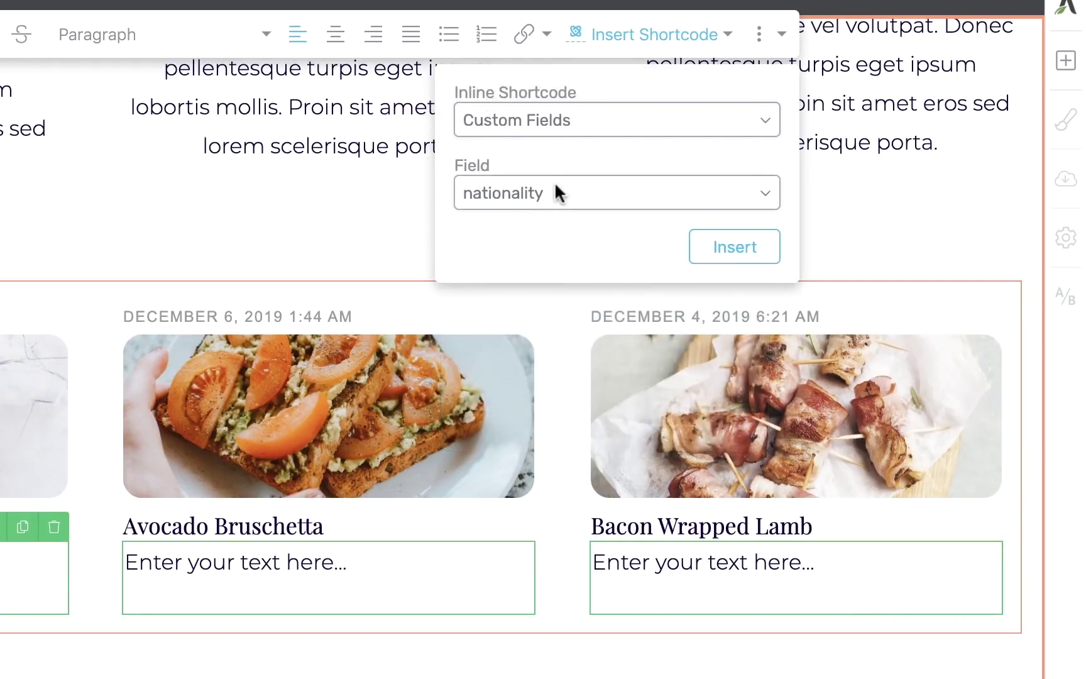
click(555, 186)
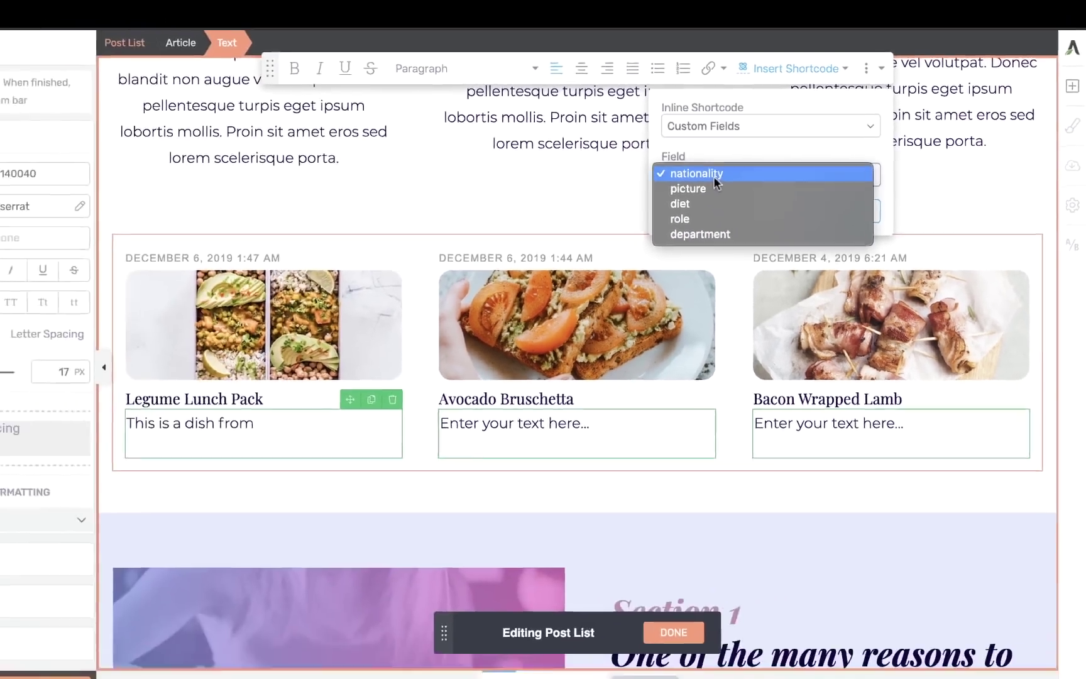
click(714, 179)
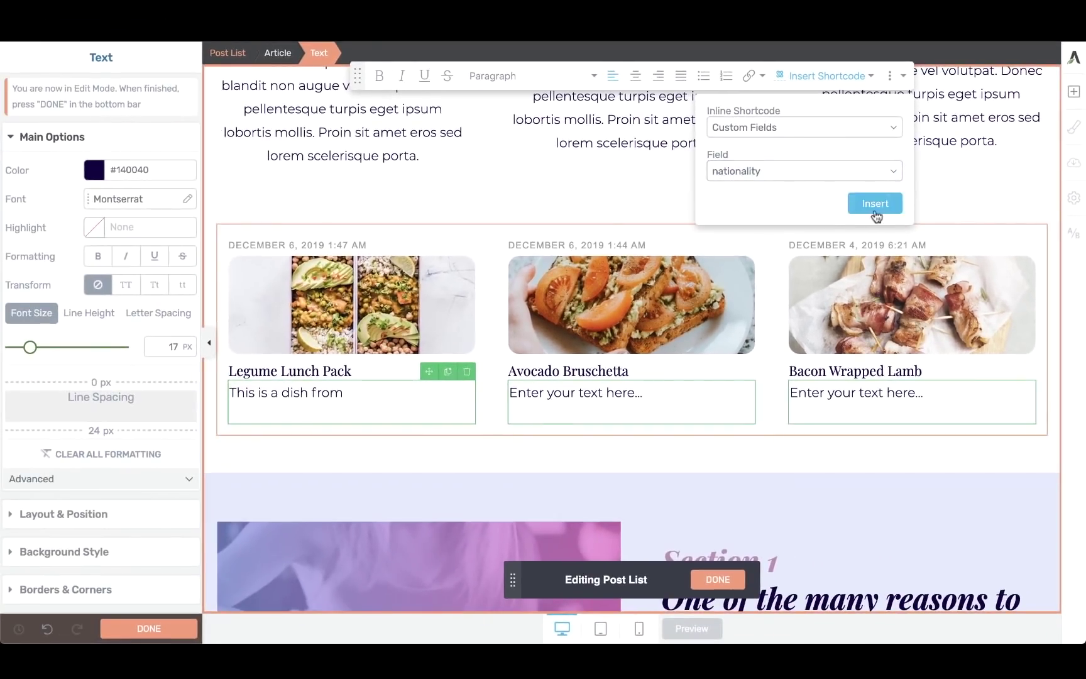
click(875, 203)
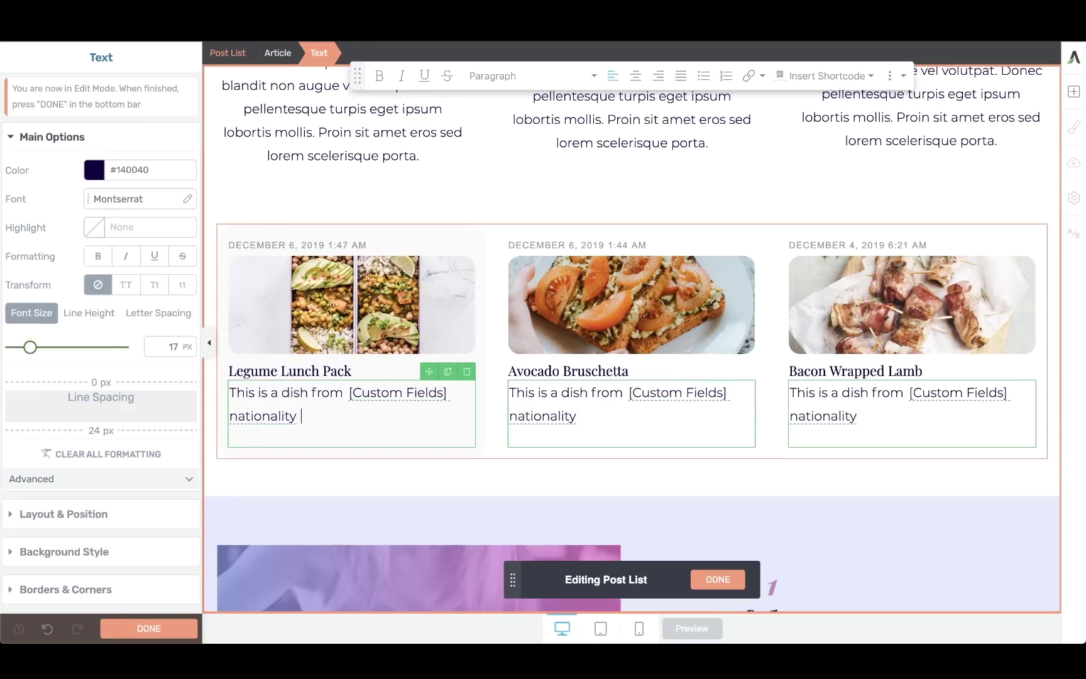
text(and it is suitable for a)
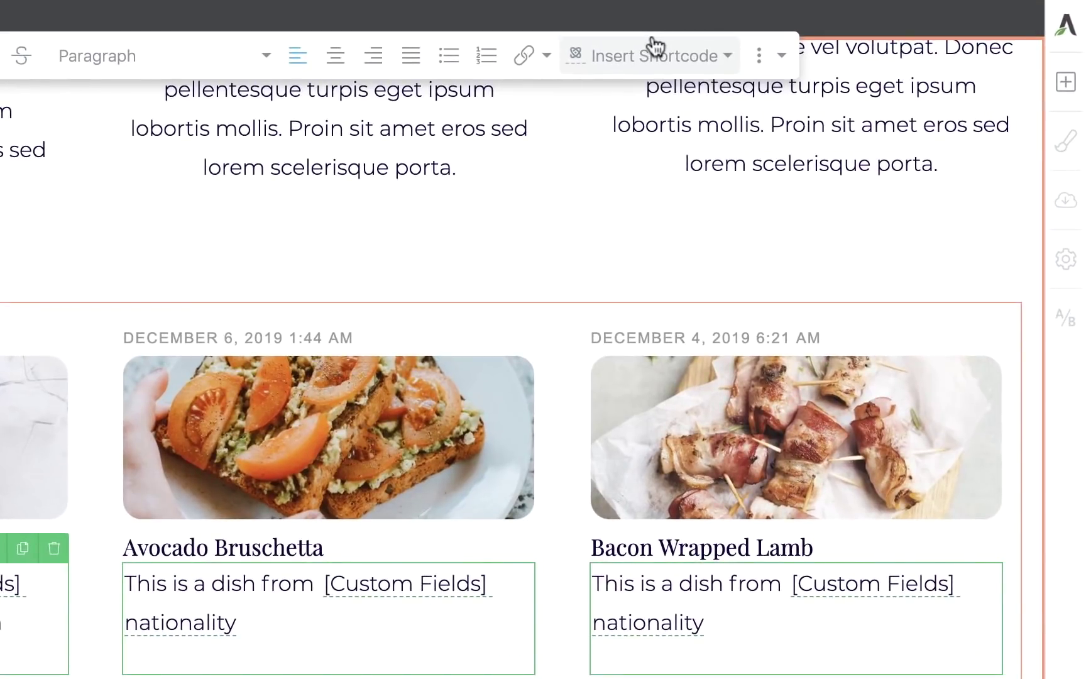
Insert the diet custom field shortcode into the text and follow it with 'diet.'.
click(827, 74)
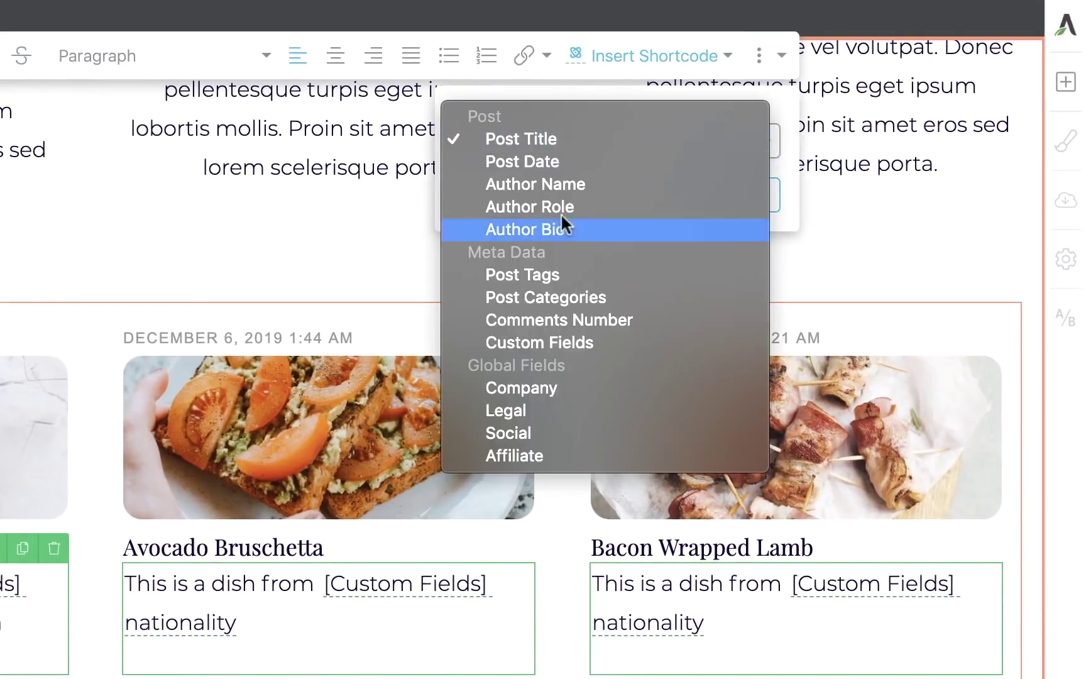
click(553, 340)
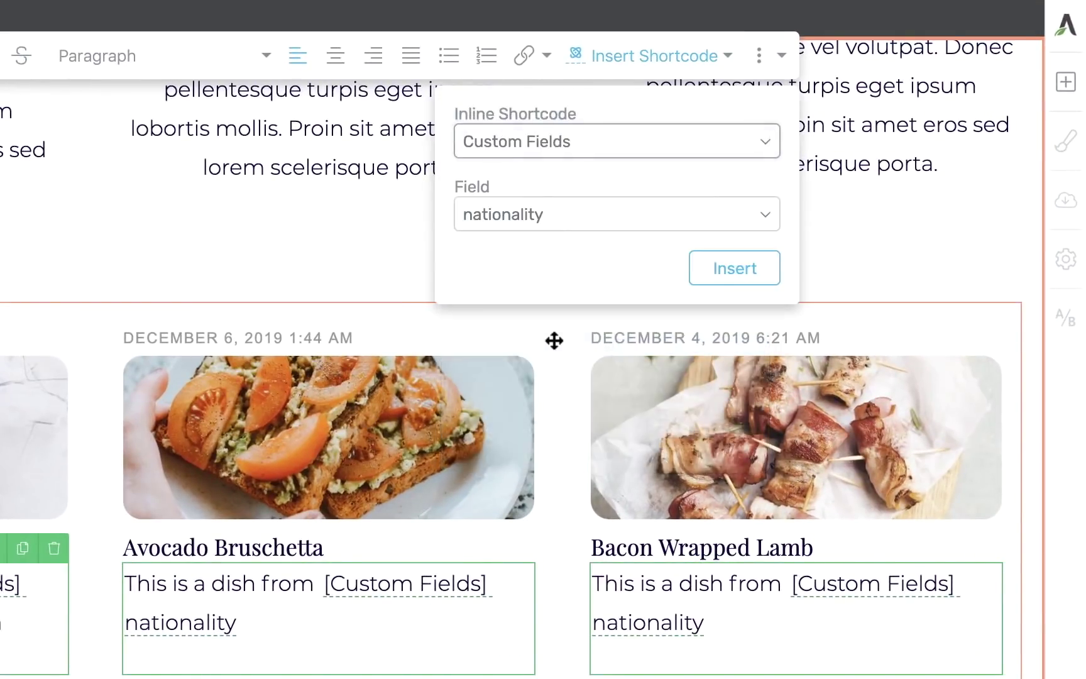
click(564, 214)
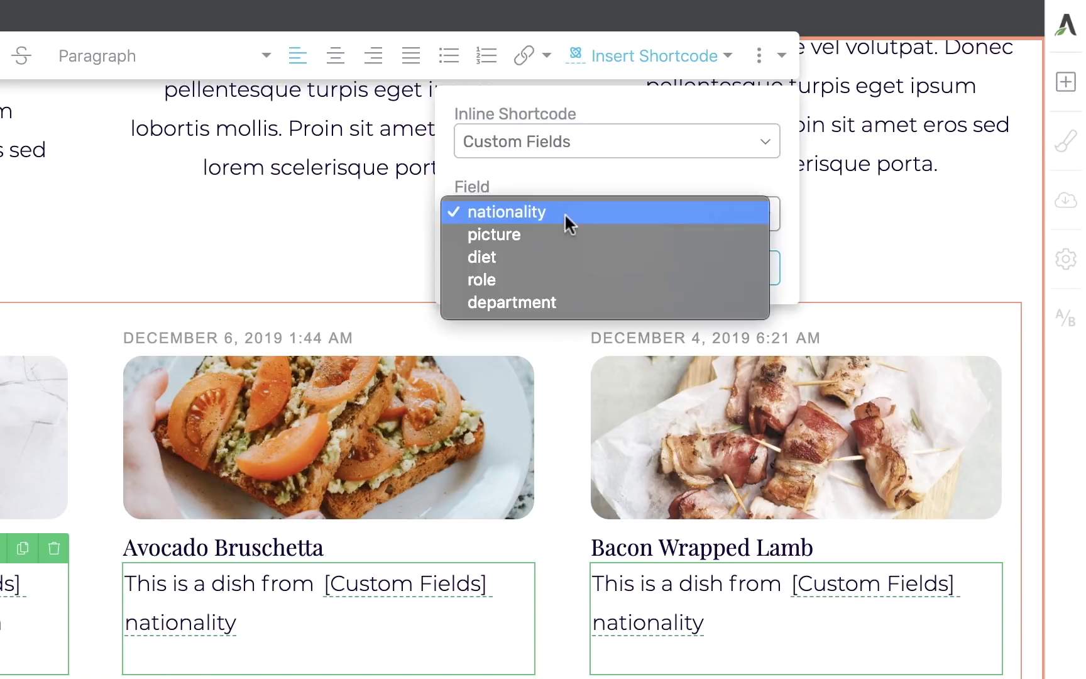
click(523, 254)
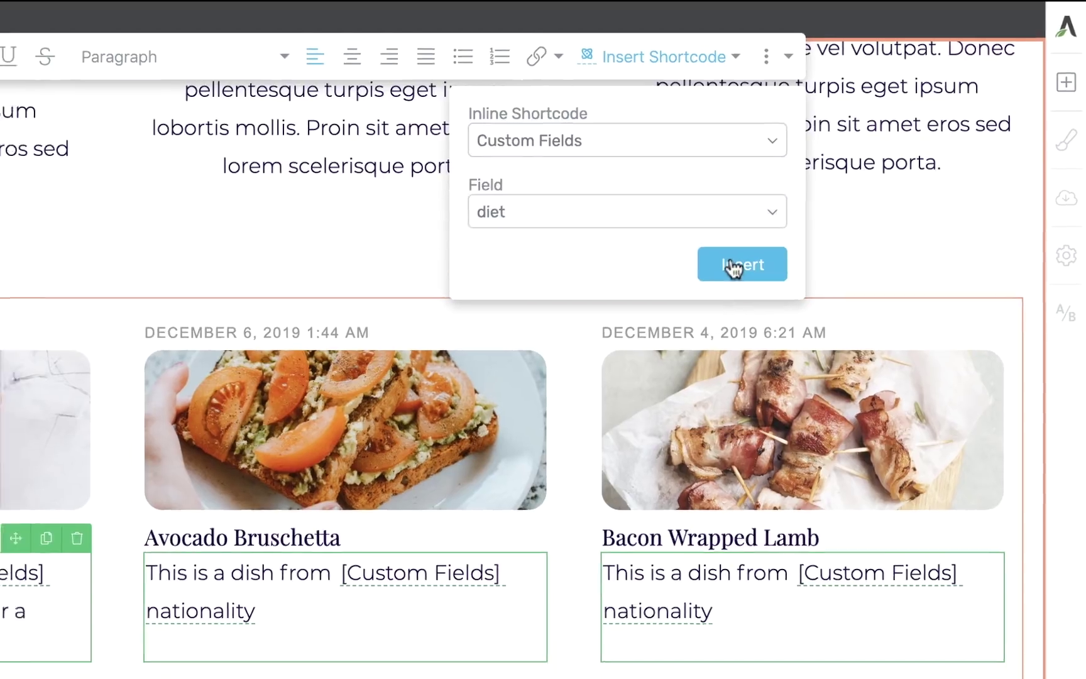
click(734, 267)
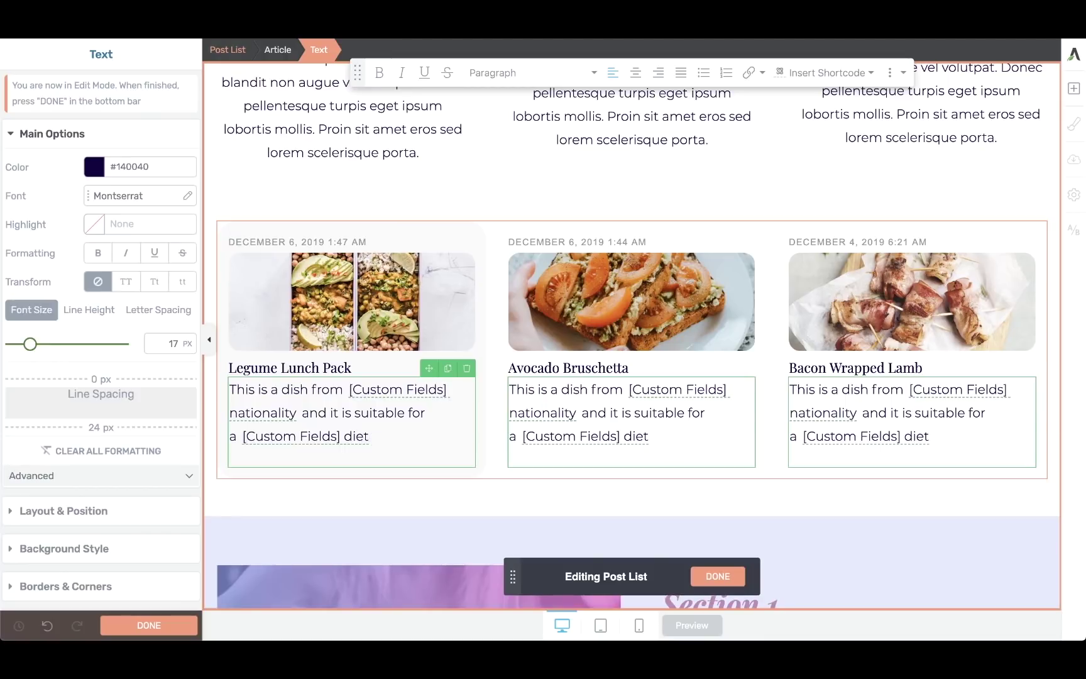
text(diet.)
Finish editing the text, save the page, and preview it.
click(715, 576)
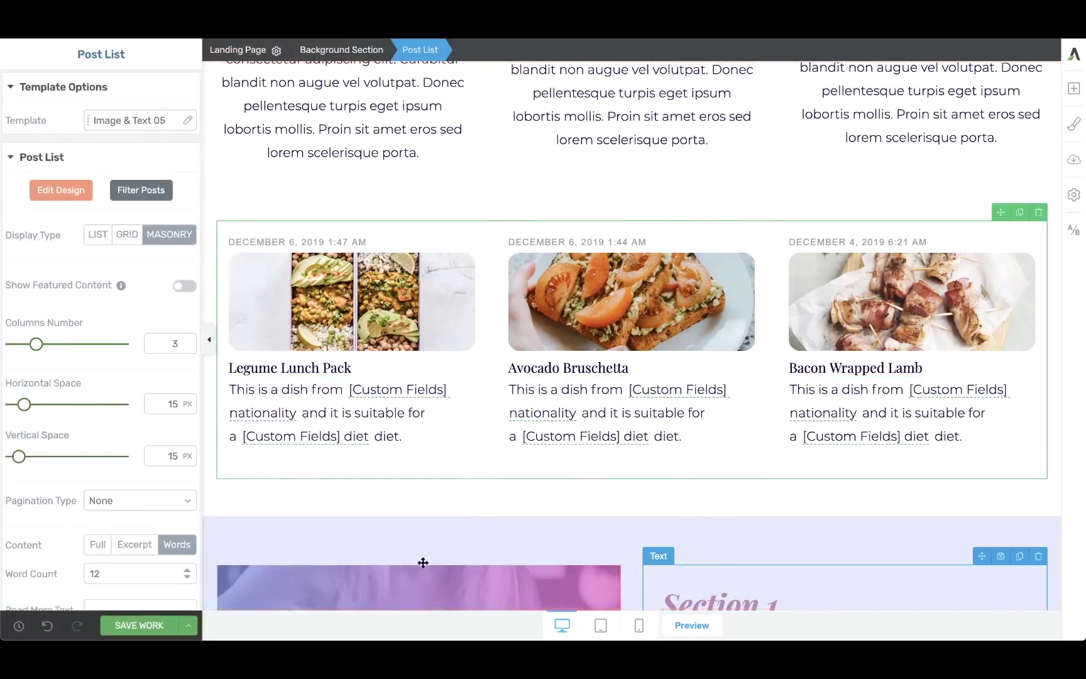
click(150, 624)
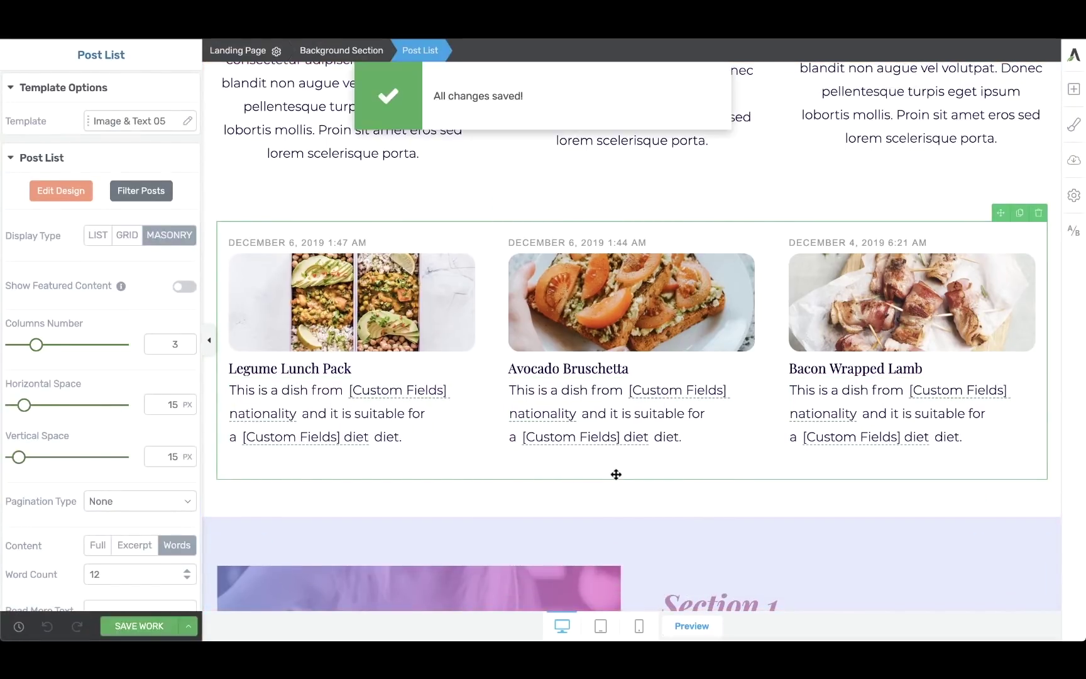
click(684, 631)
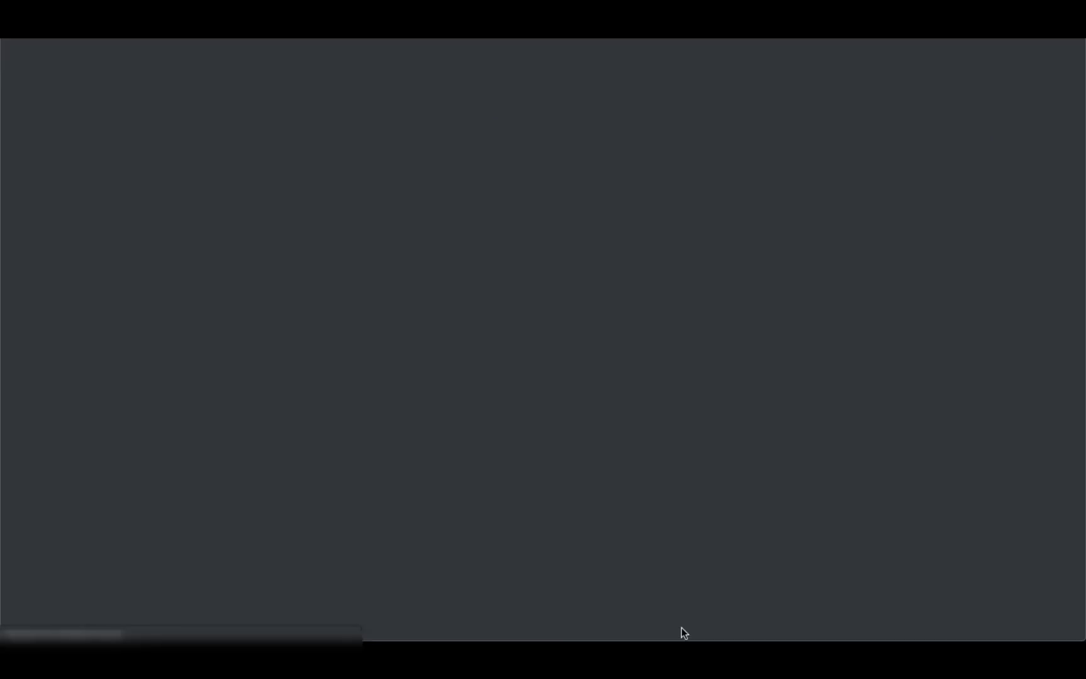
Scroll the preview to the recipe cards and highlight 'Moroccan' and 'Vegan' in the sentence.
scroll(682, 630, down, 15)
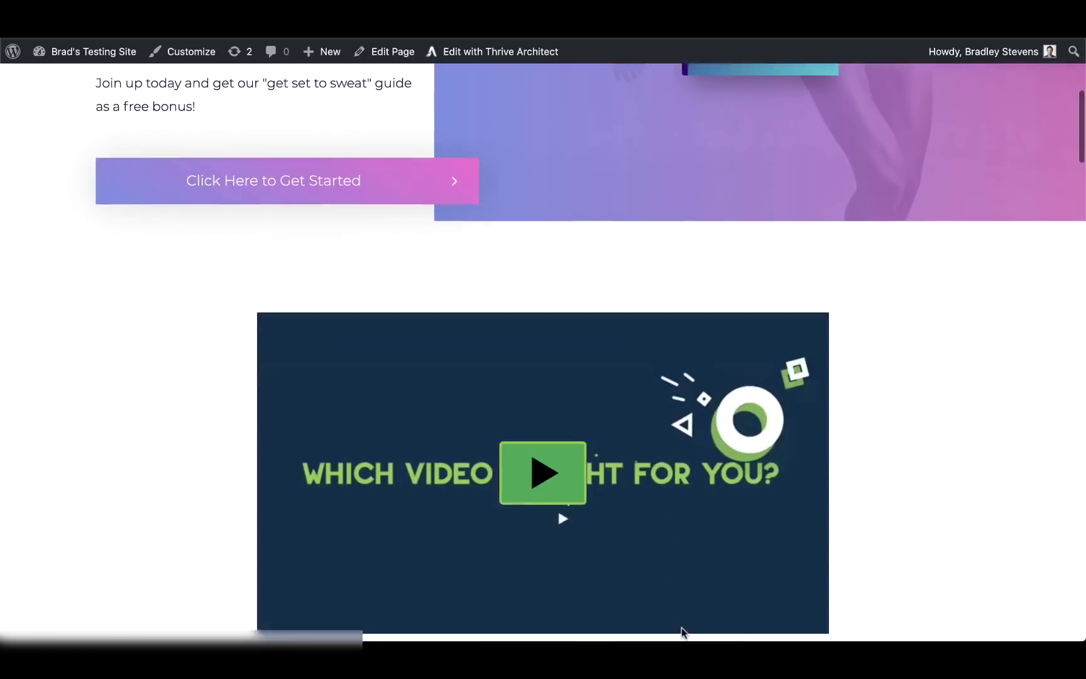
scroll(682, 631, down, 5)
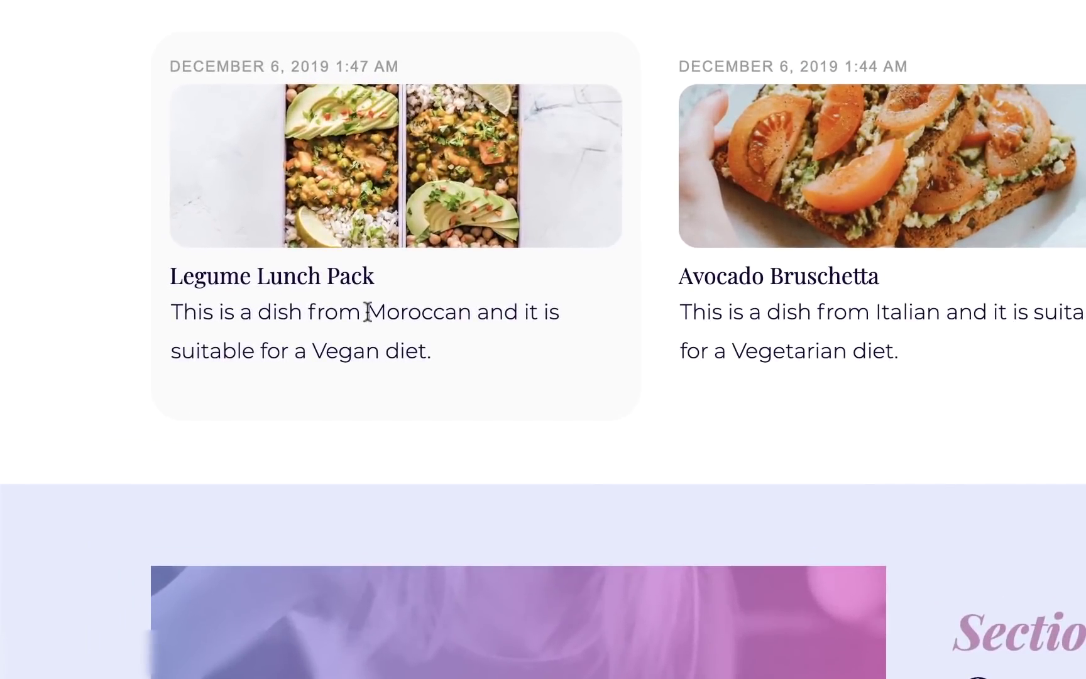
drag(337, 313, 437, 316)
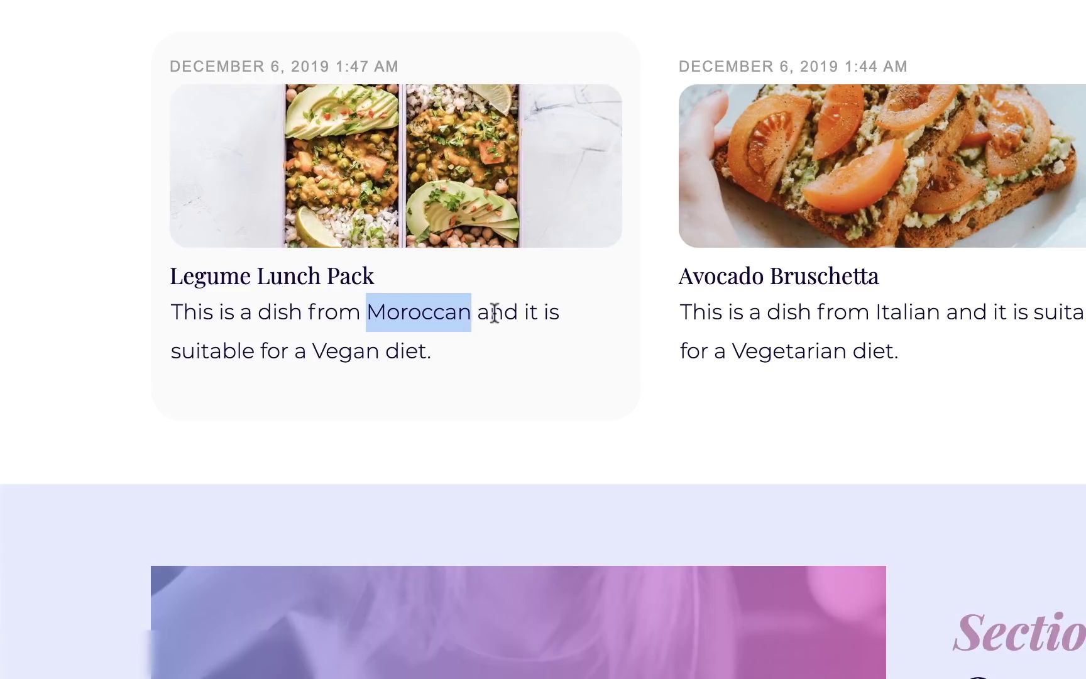
click(493, 312)
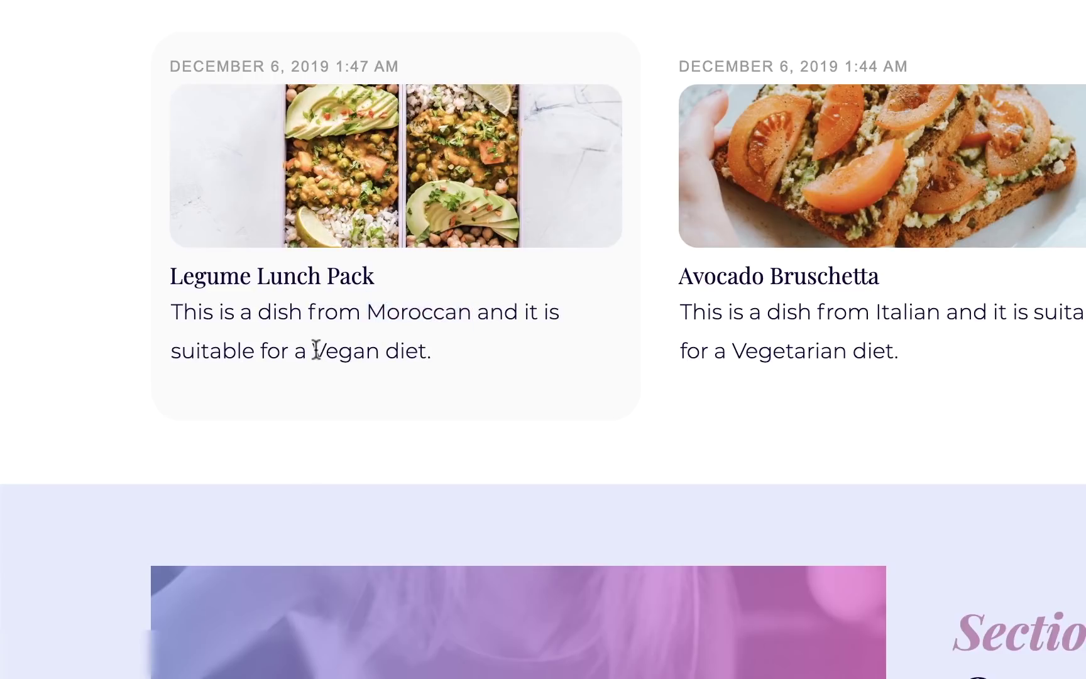
drag(315, 350, 379, 350)
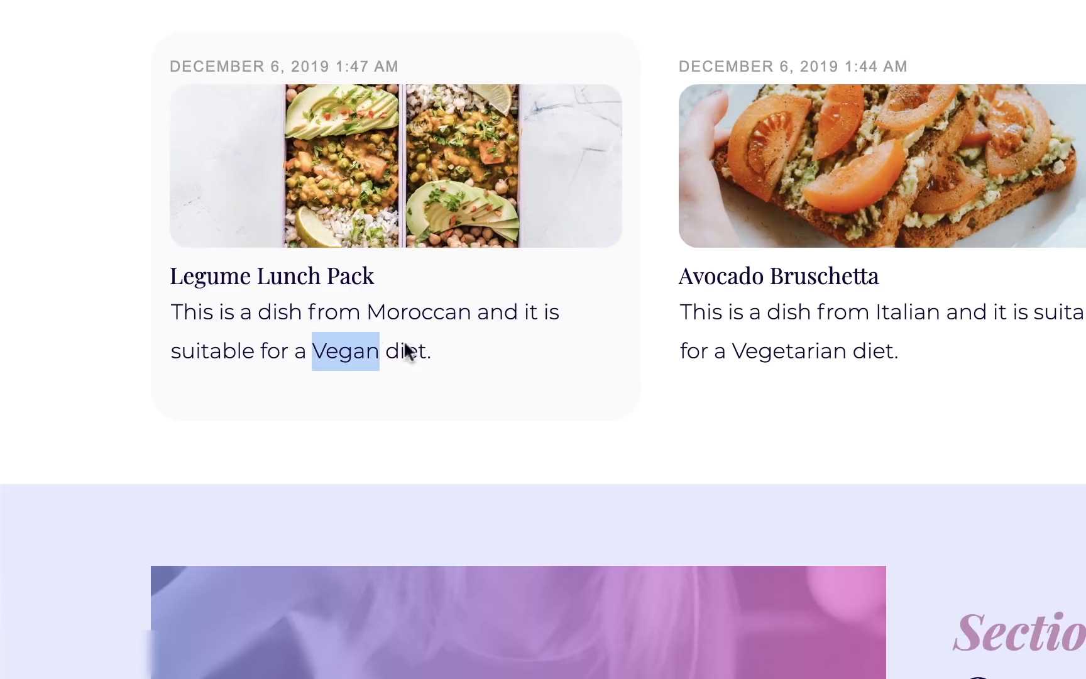
click(448, 315)
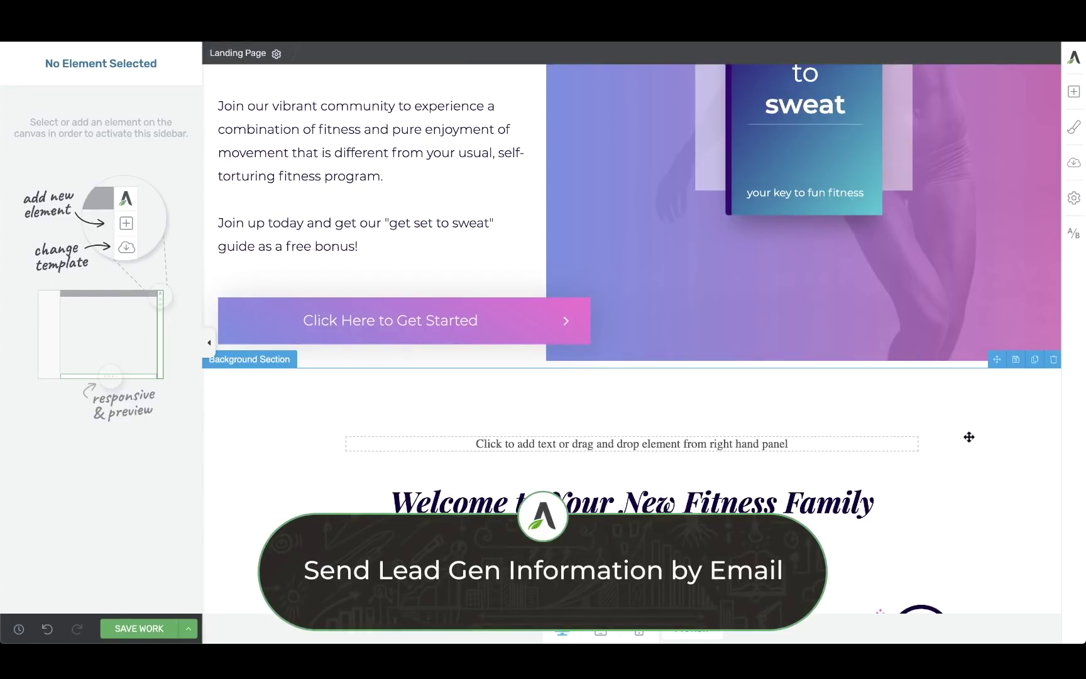
Place a Lead Generation form with Name, Email and Sign Up above the welcome heading.
click(1073, 92)
text(lead)
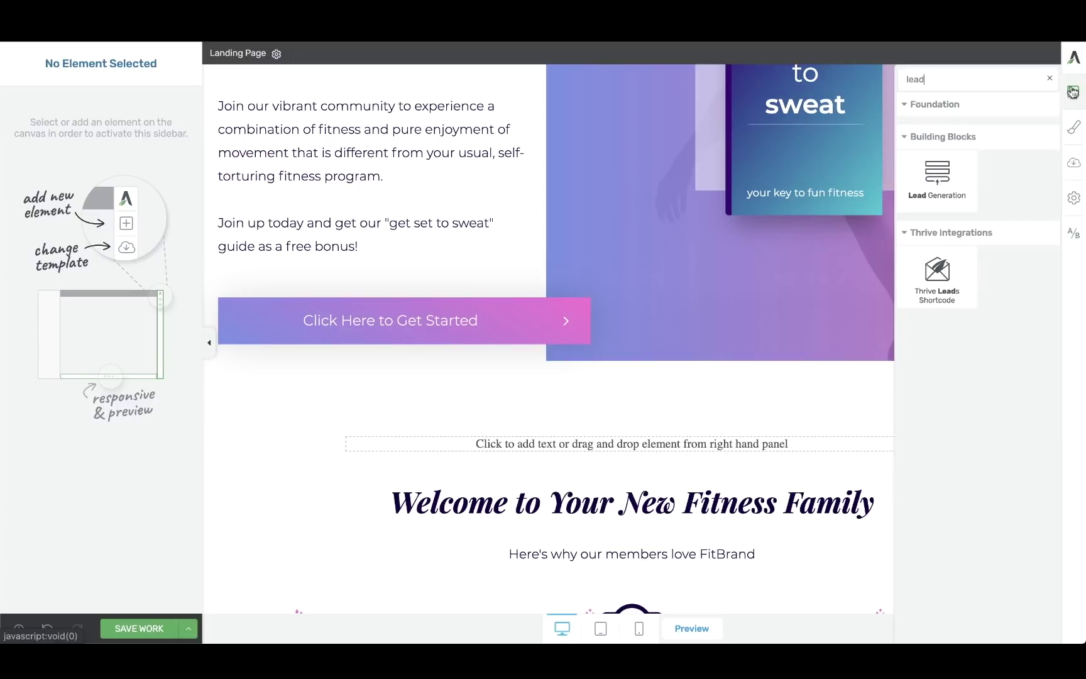
drag(947, 180, 678, 444)
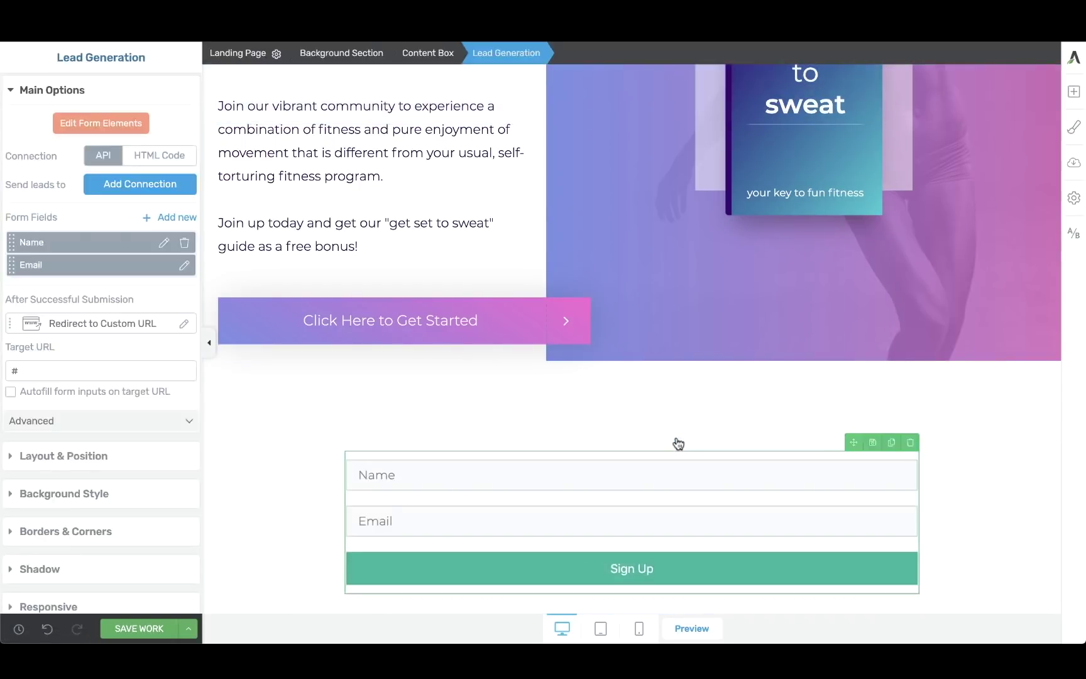
scroll(678, 443, down, 1)
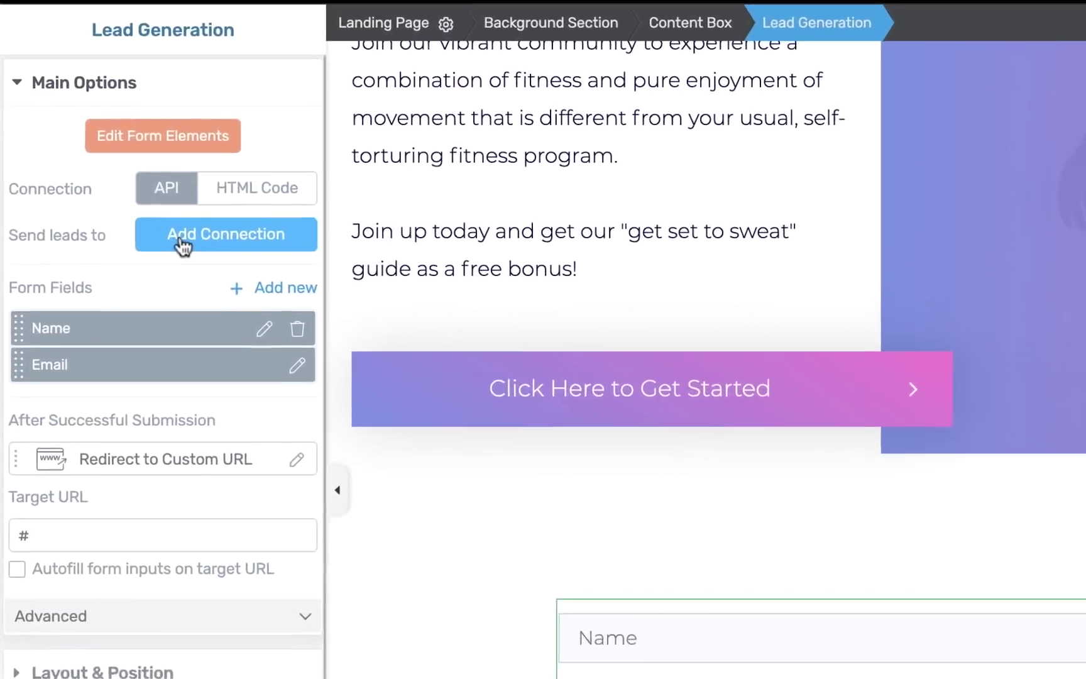
click(189, 248)
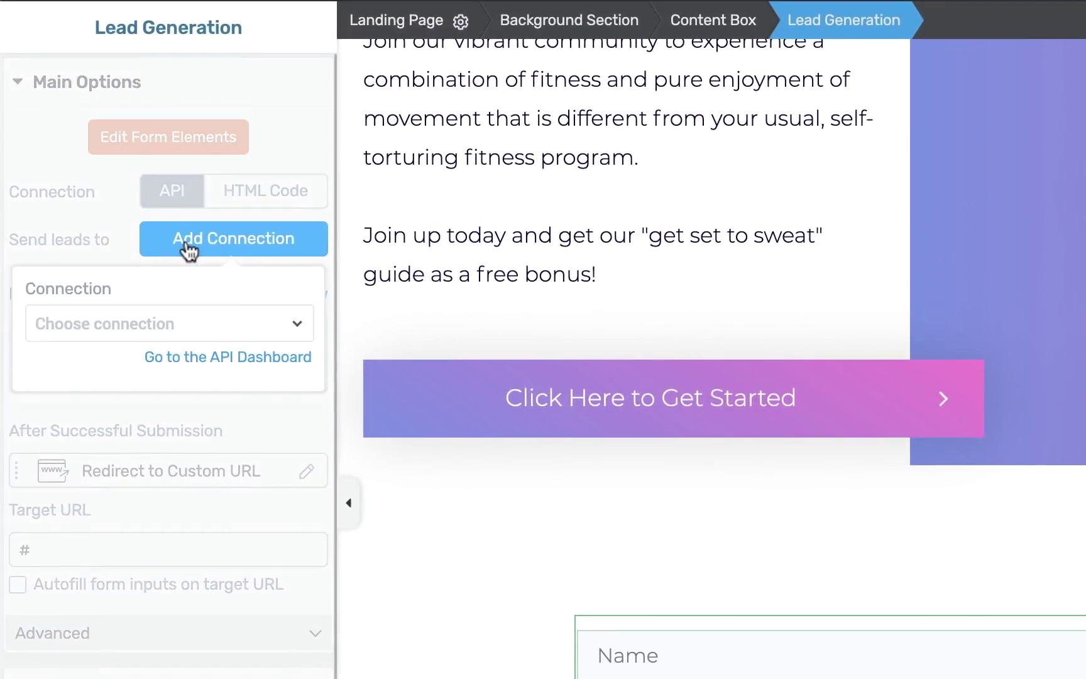
Connect the form to Email sent from this site, entering recipient, sender name and sender e-mail.
click(135, 306)
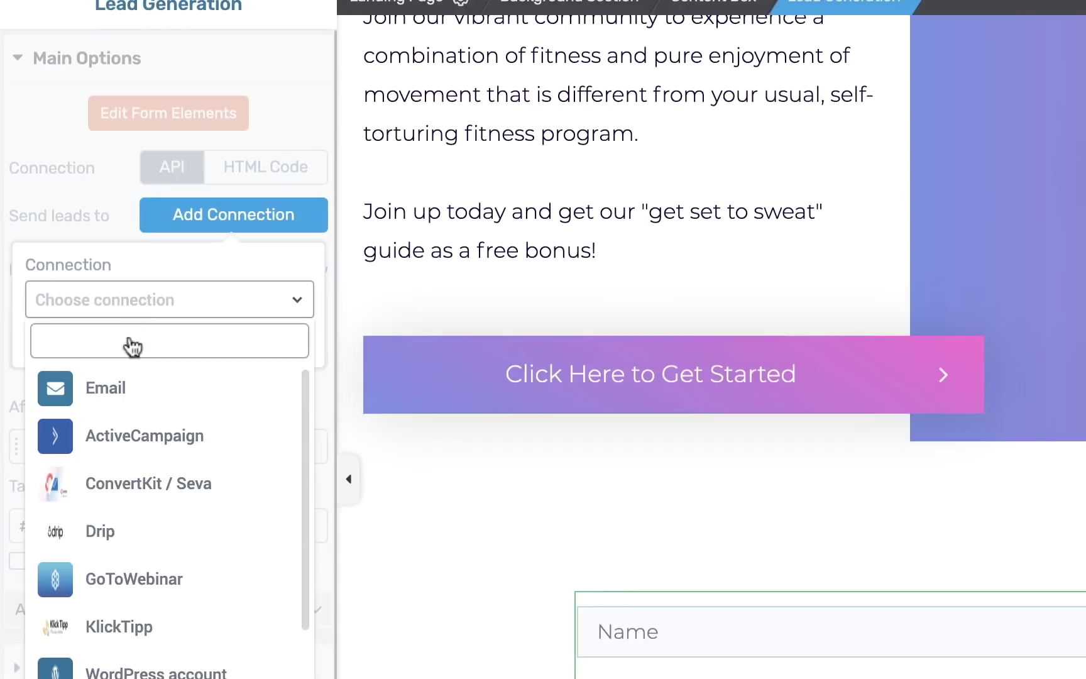
click(181, 390)
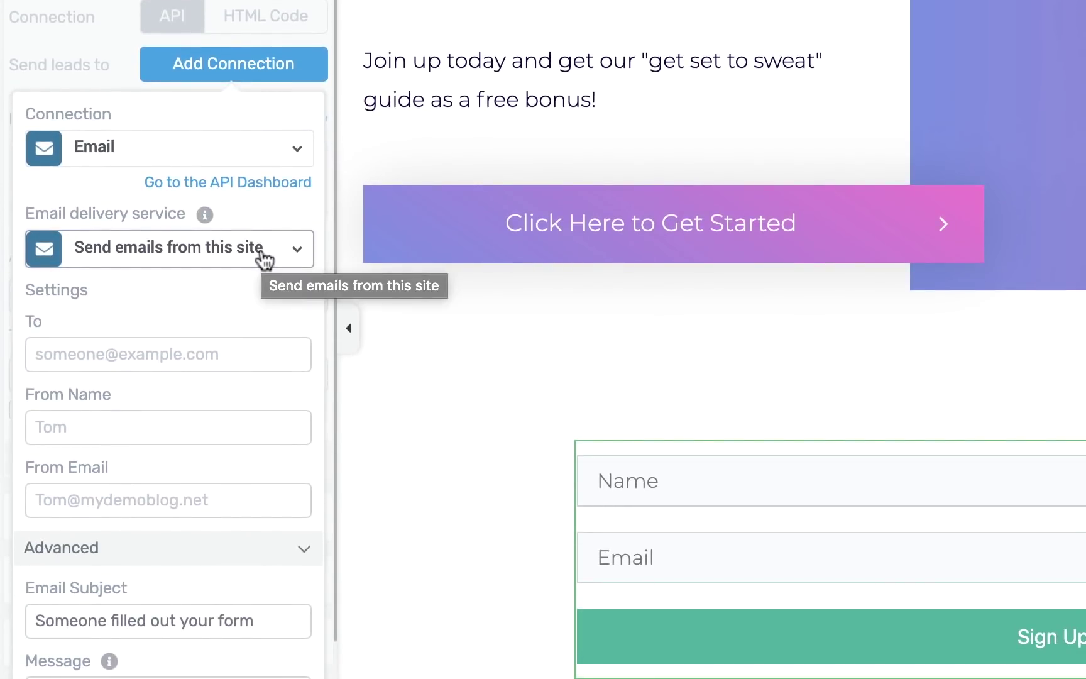
click(265, 258)
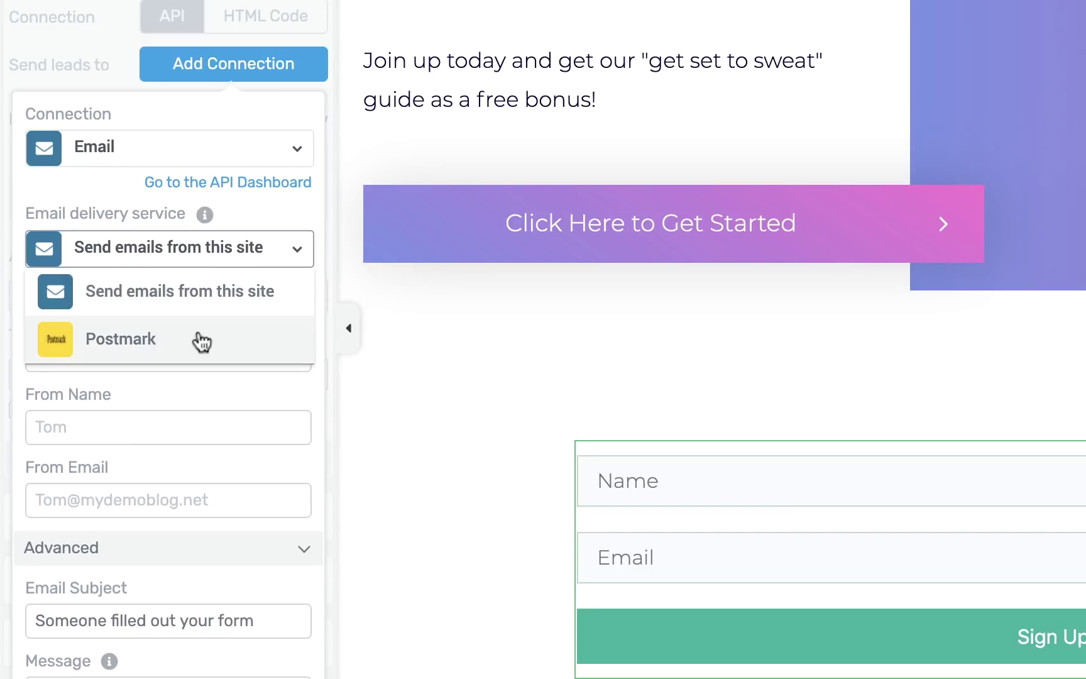
click(260, 202)
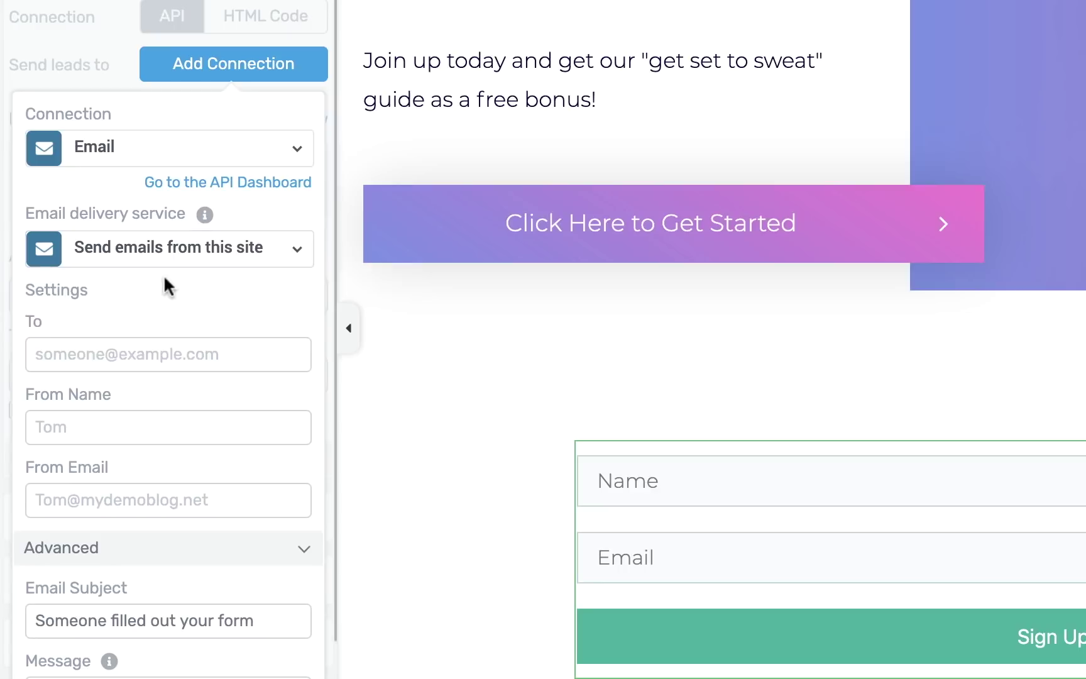
click(109, 348)
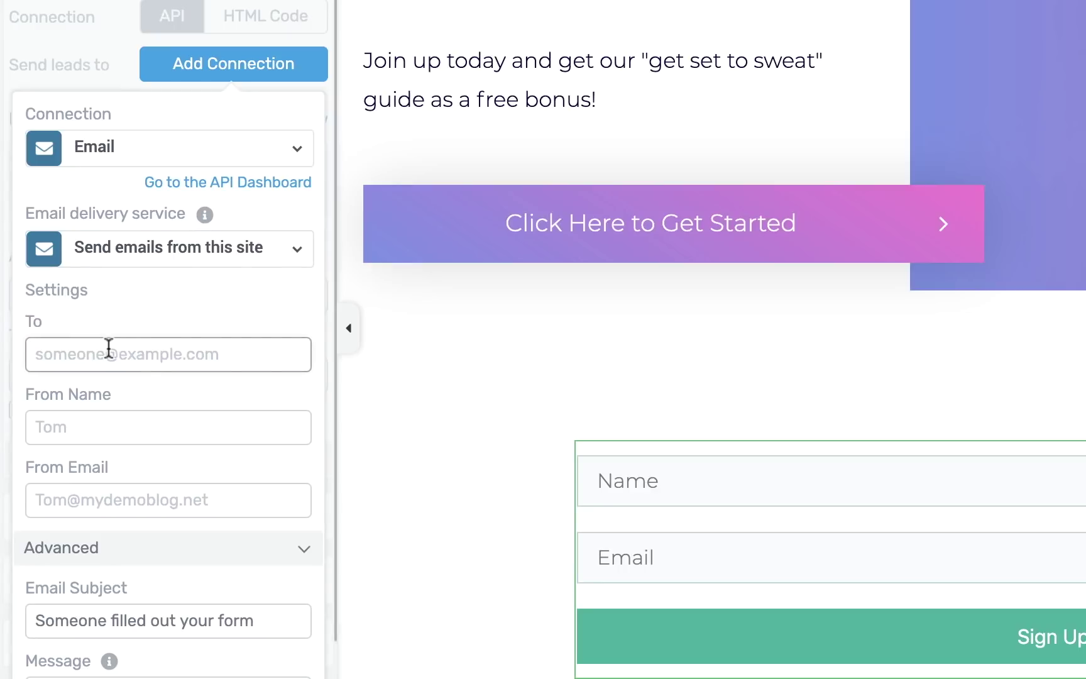
text(b)
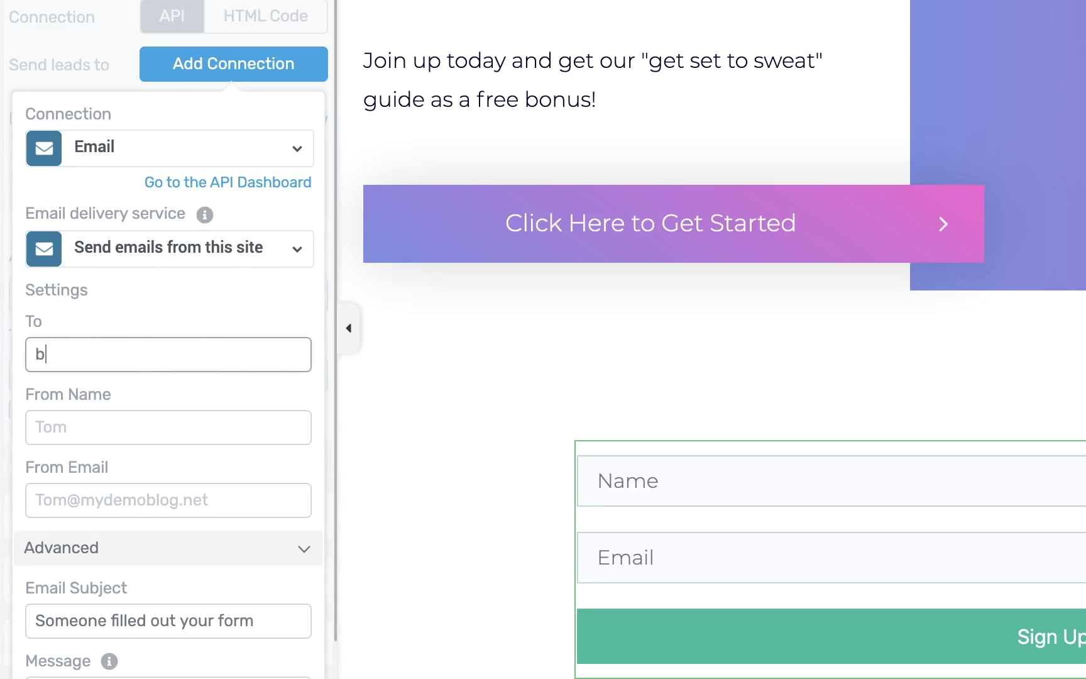
text(rad@domain.com)
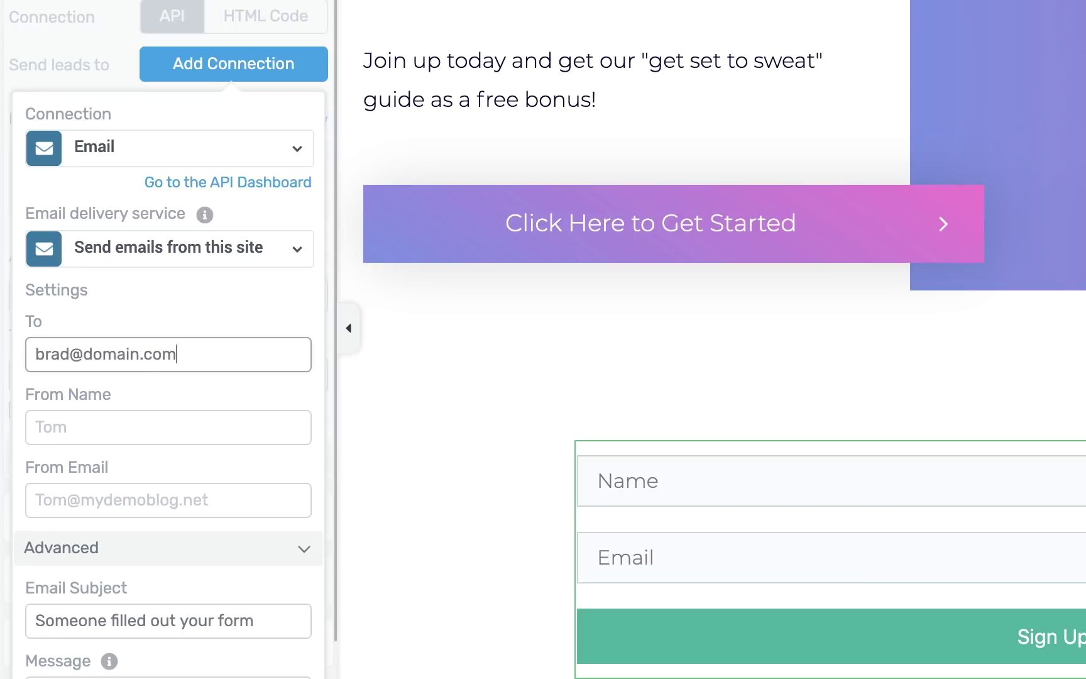
click(98, 430)
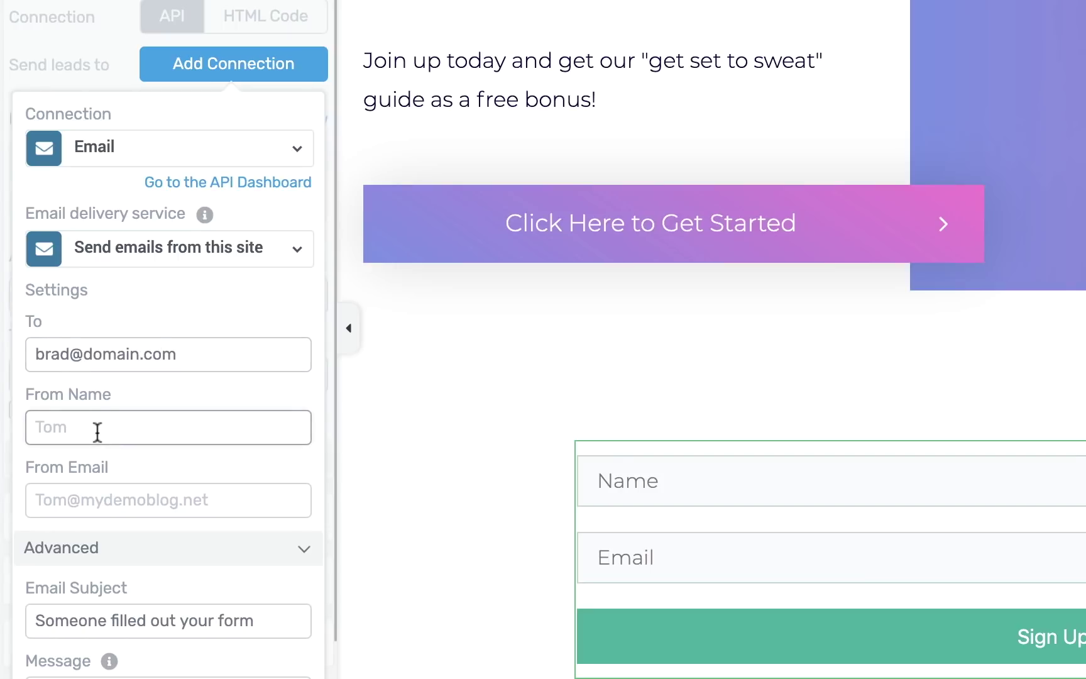
text(Brad)
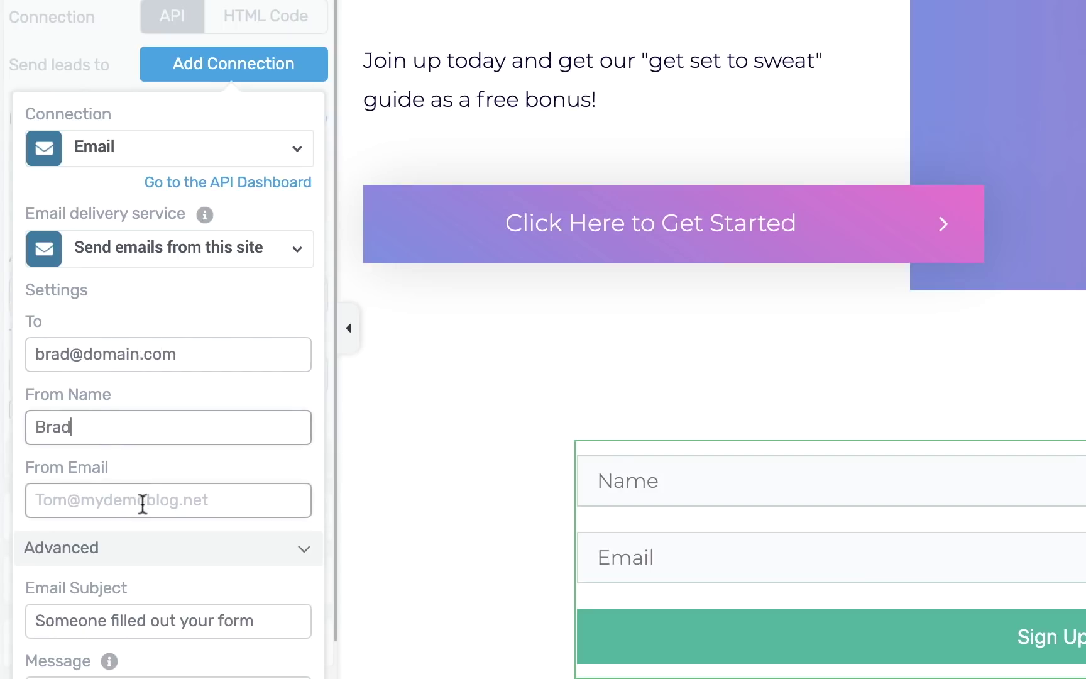
click(142, 504)
text(brad@domain.com)
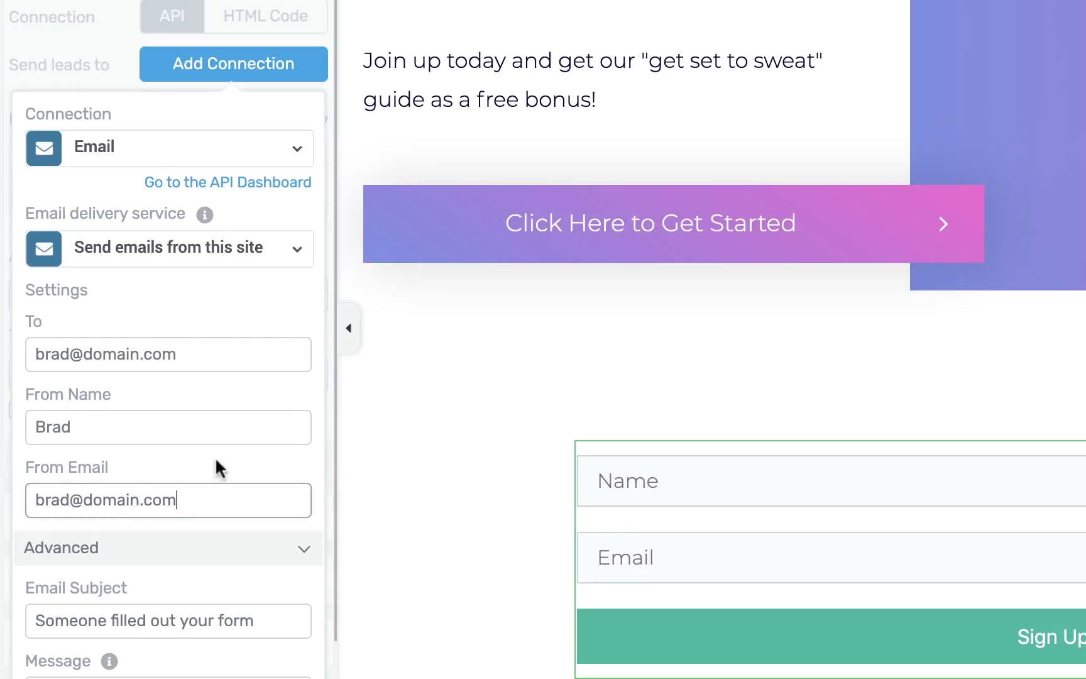
Include Time, Page Url and Ip Address in the notification message and apply.
scroll(215, 456, down, 5)
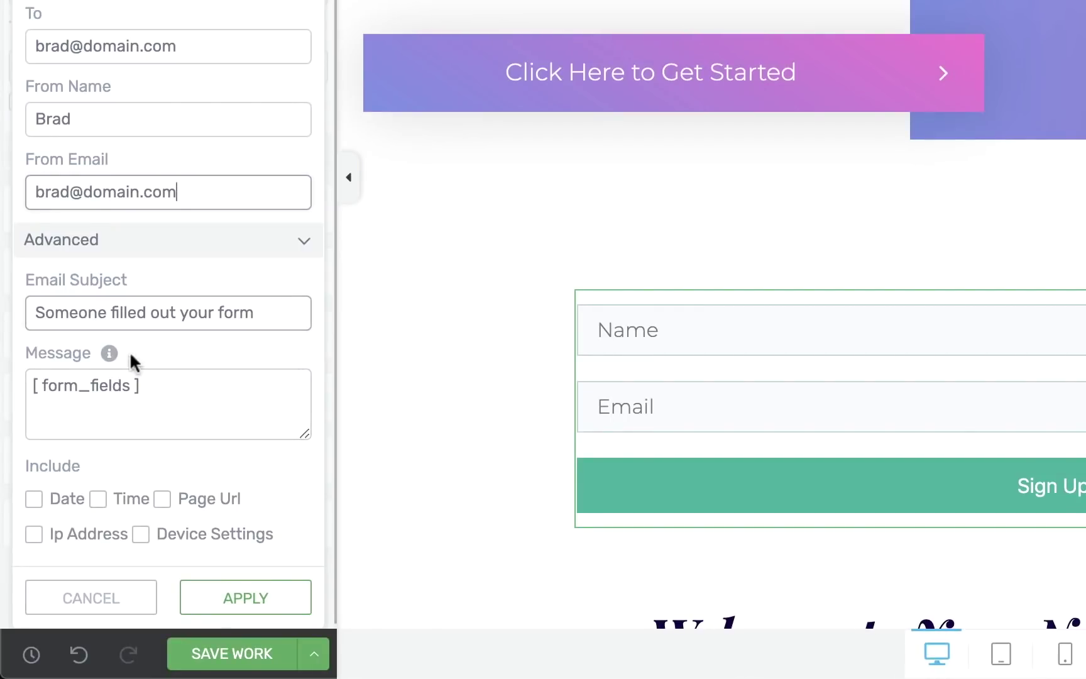
click(35, 385)
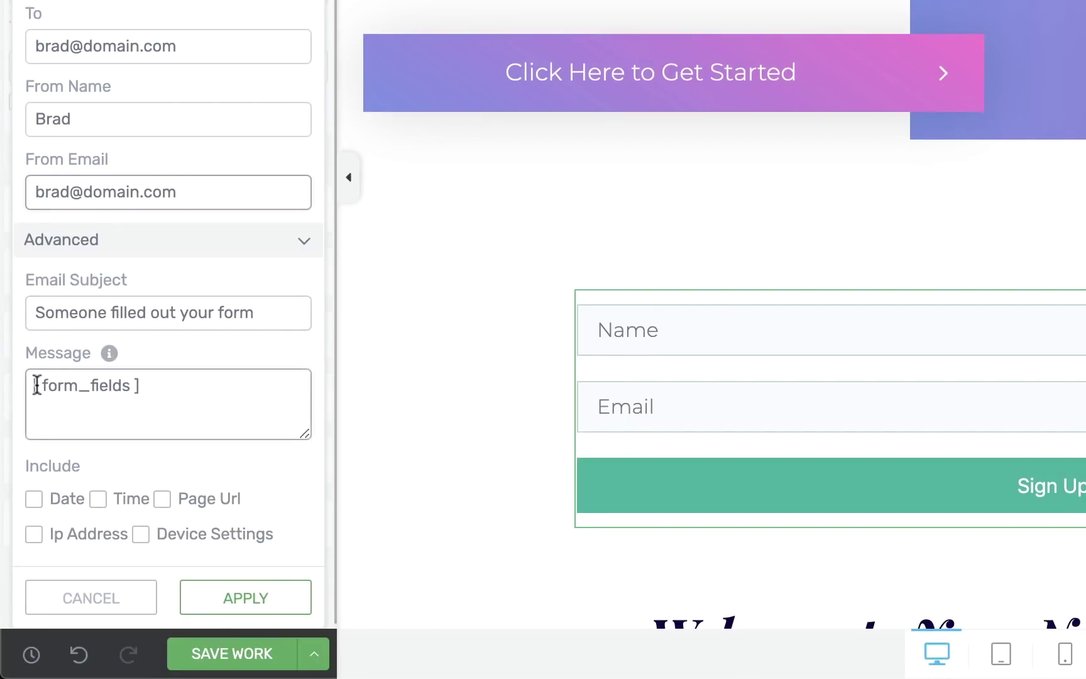
click(189, 383)
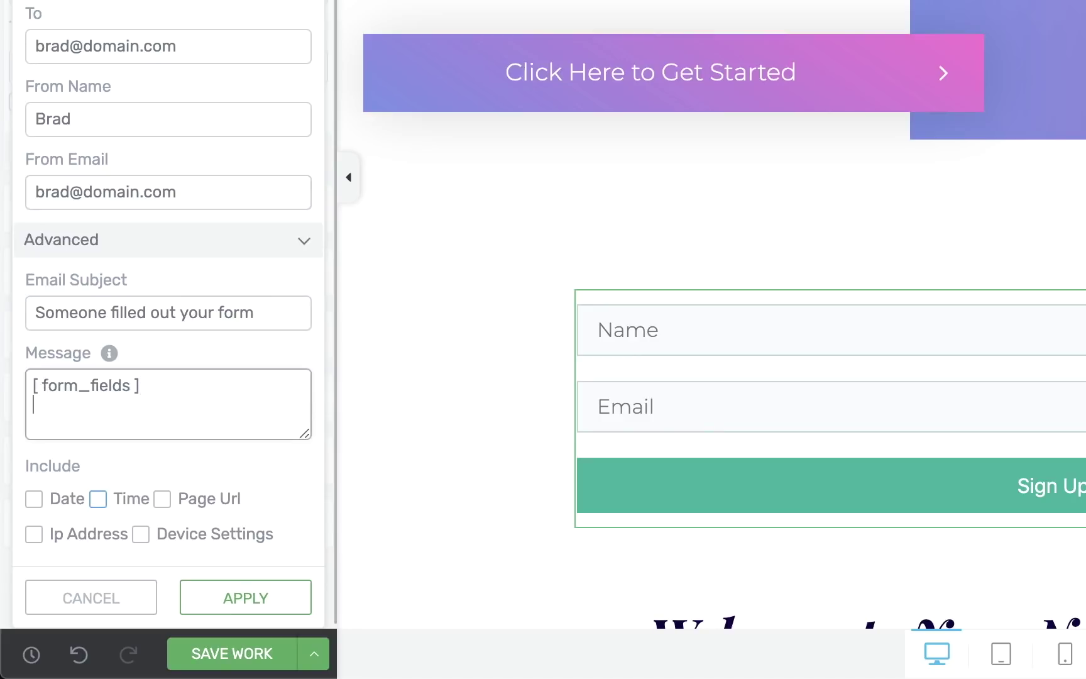
click(98, 500)
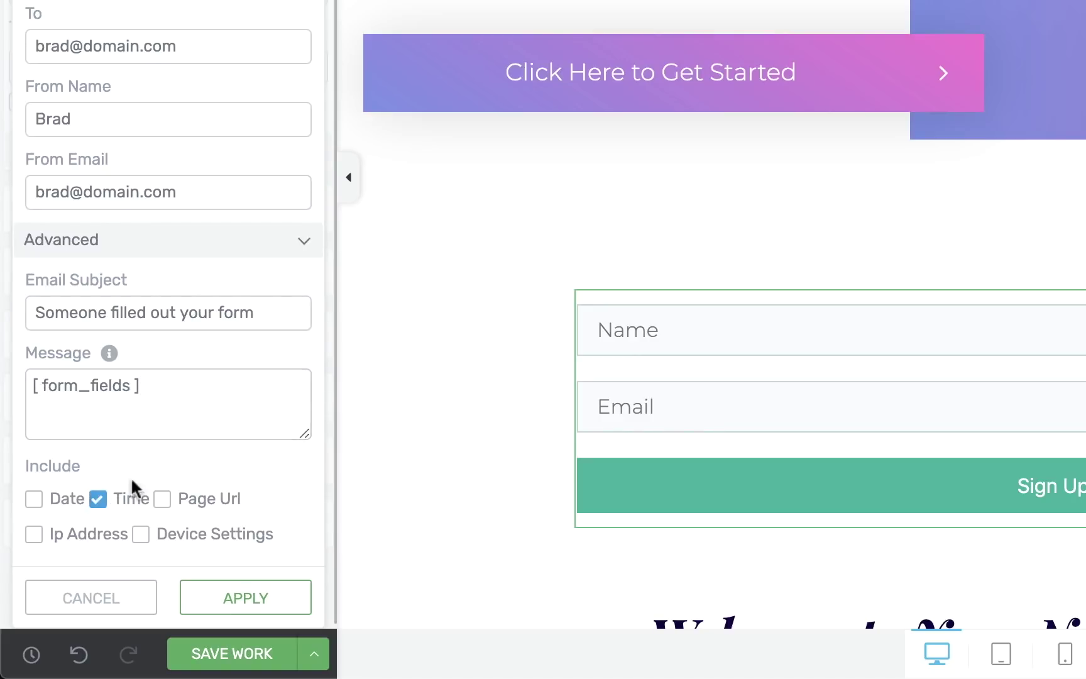
click(161, 500)
click(51, 534)
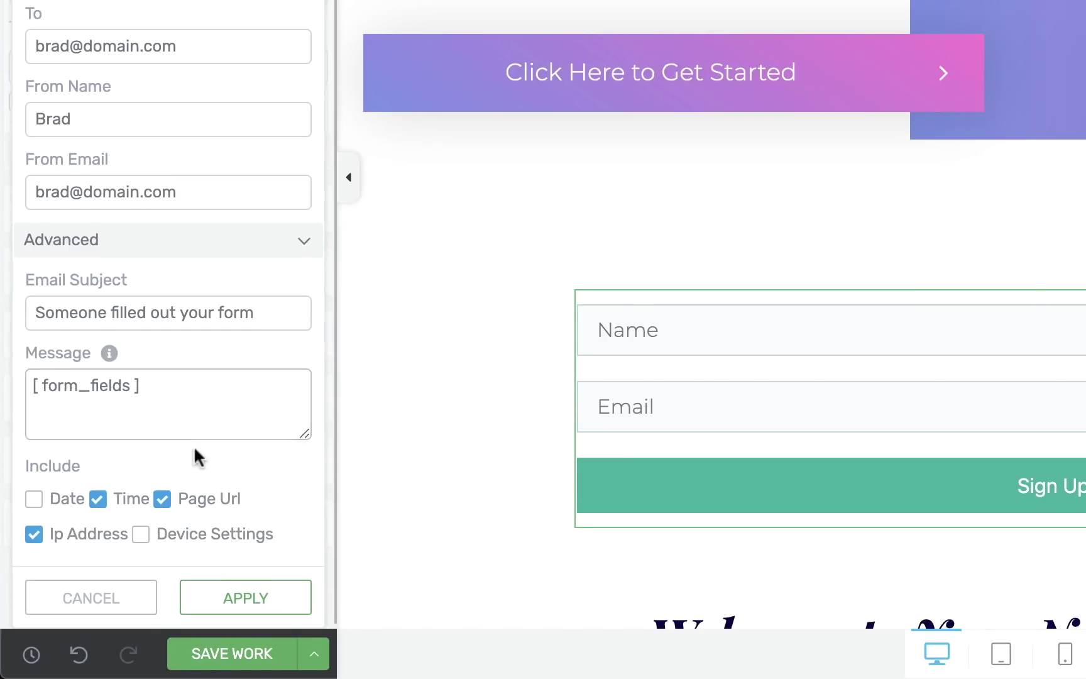
click(238, 598)
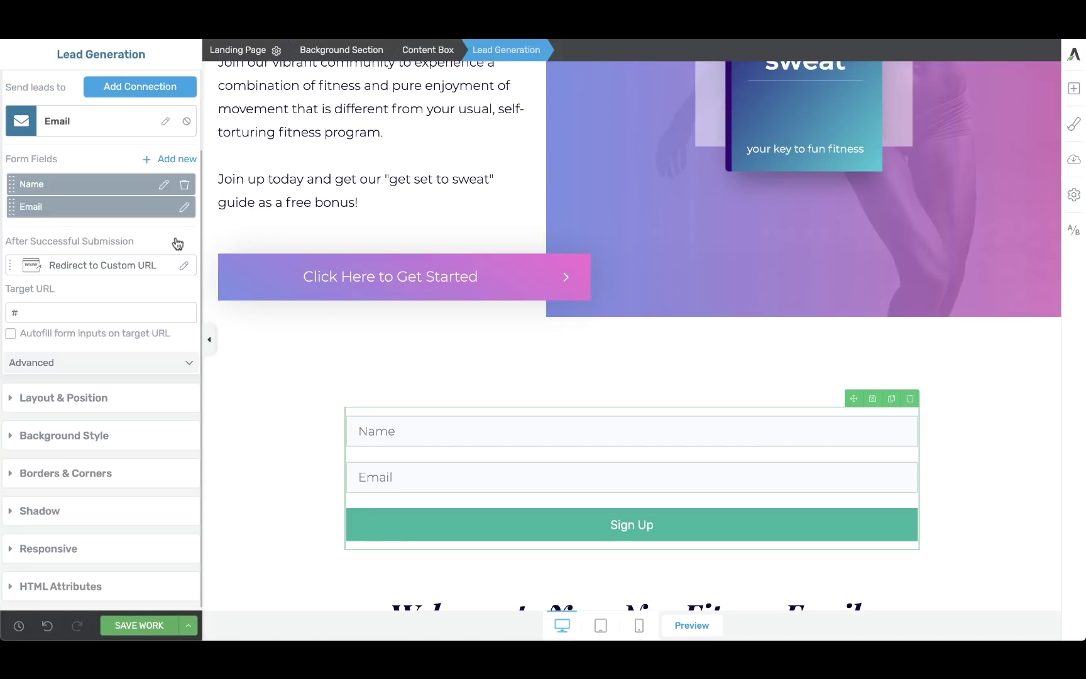
scroll(178, 243, up, 2)
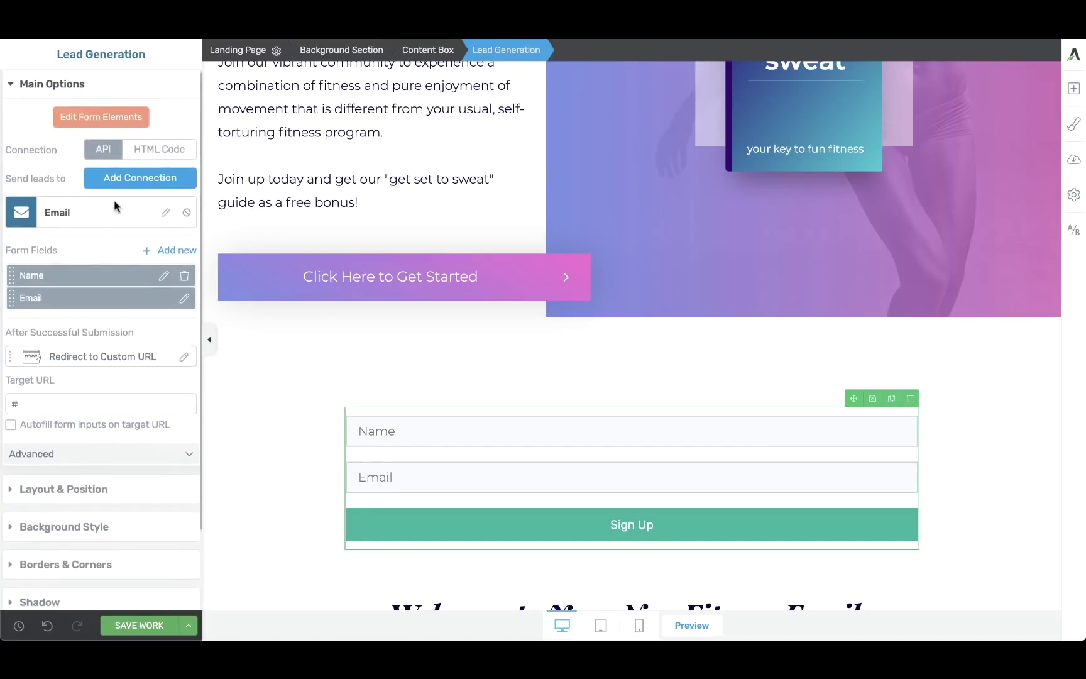
click(115, 180)
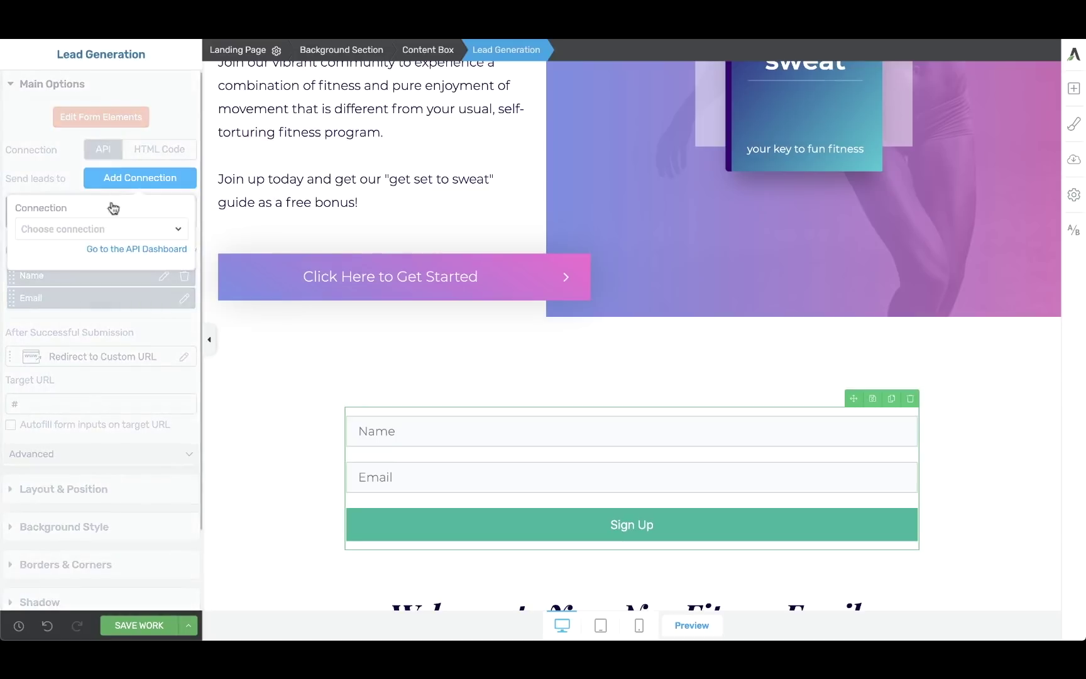
click(108, 229)
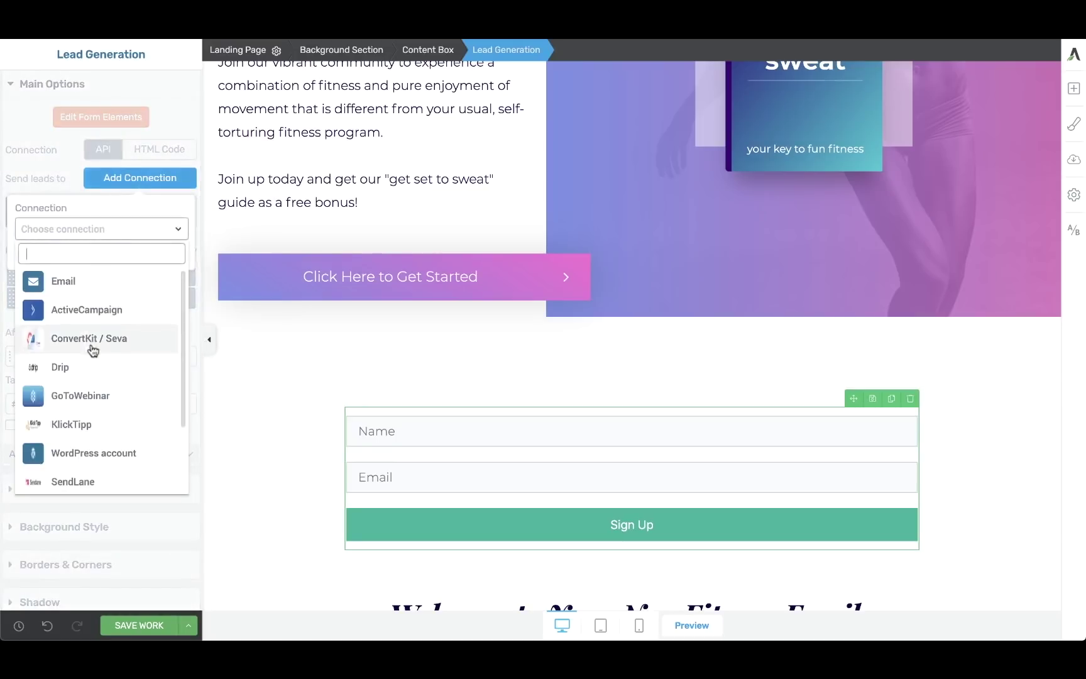
scroll(92, 353, down, 1)
scroll(93, 351, up, 1)
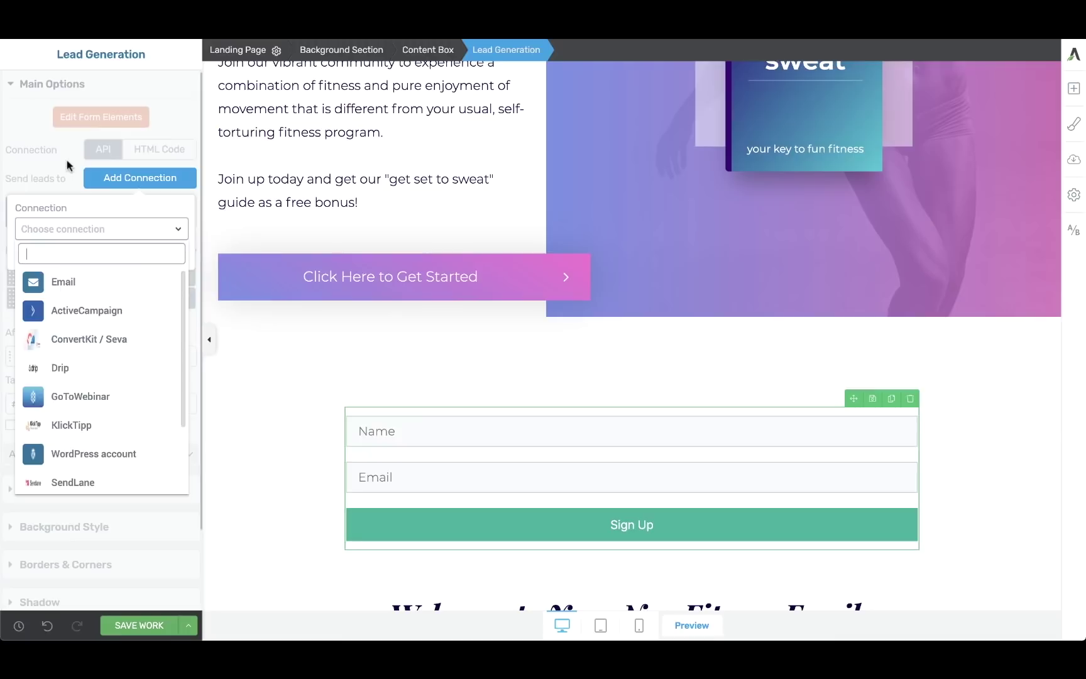
click(67, 162)
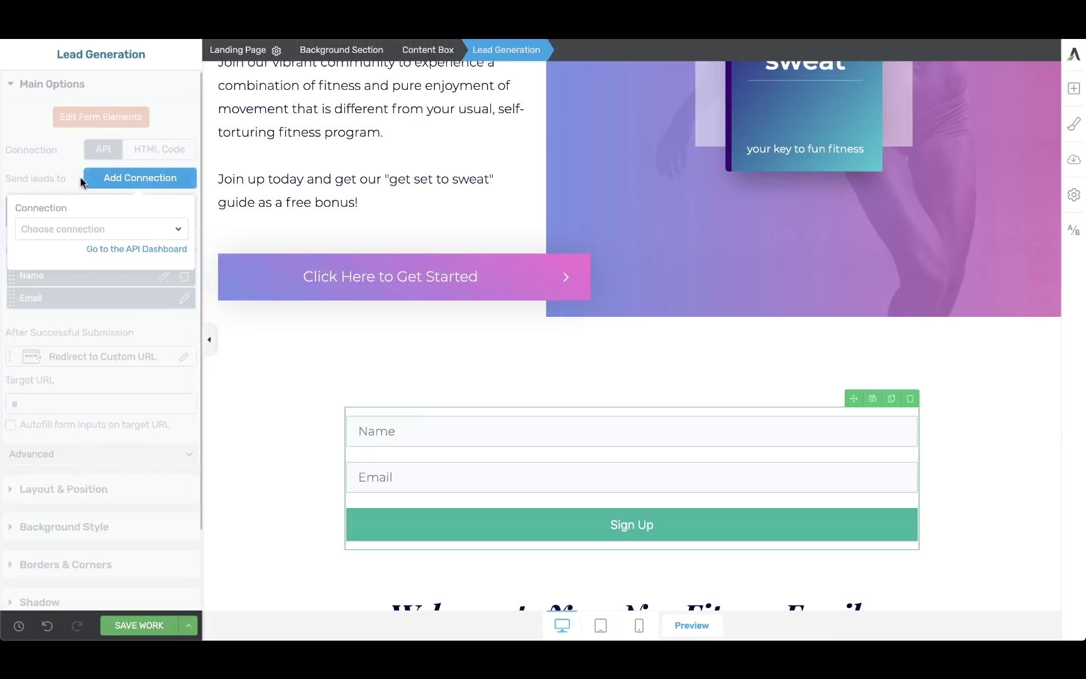
click(80, 181)
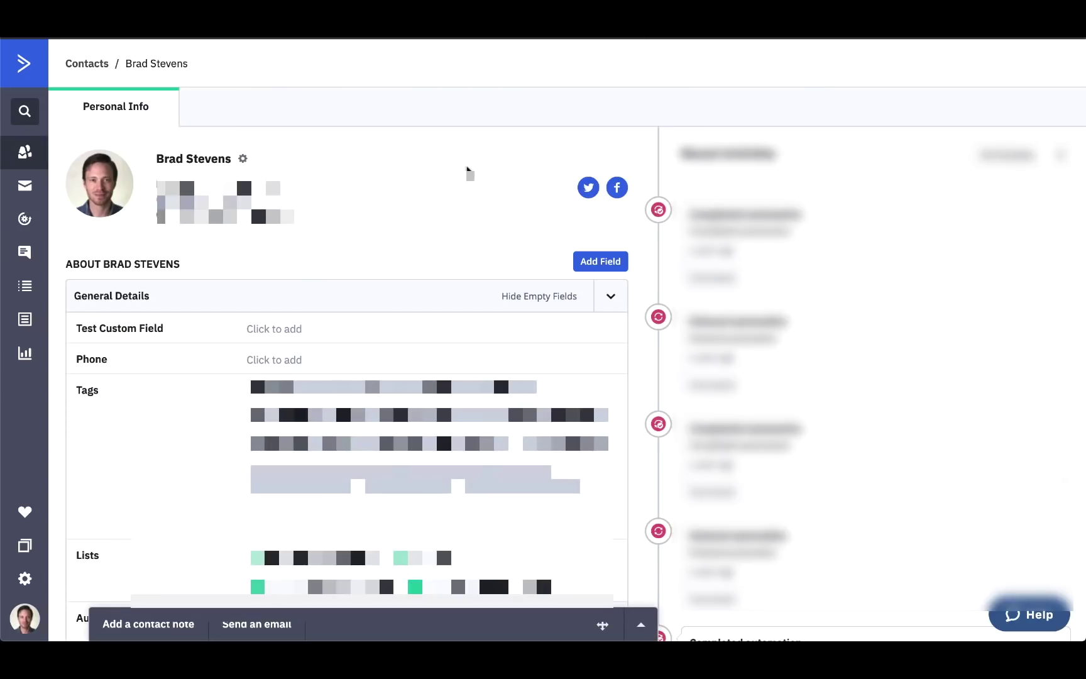
On the contact's record, open and cancel the name edit, then highlight the empty Test Custom Field.
click(201, 163)
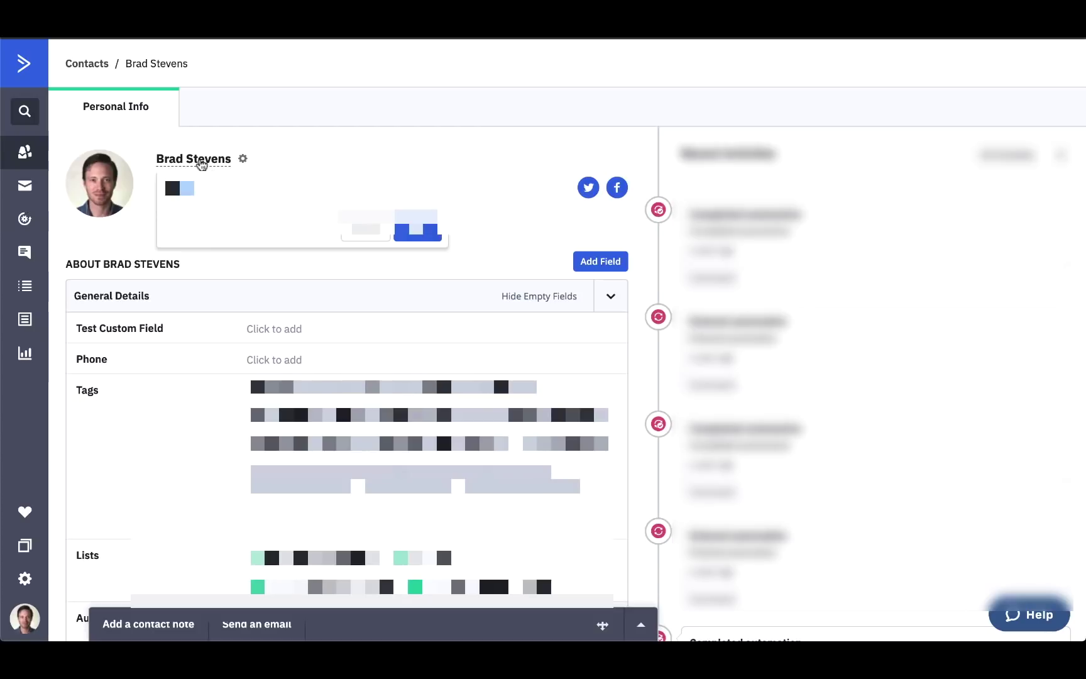
click(367, 234)
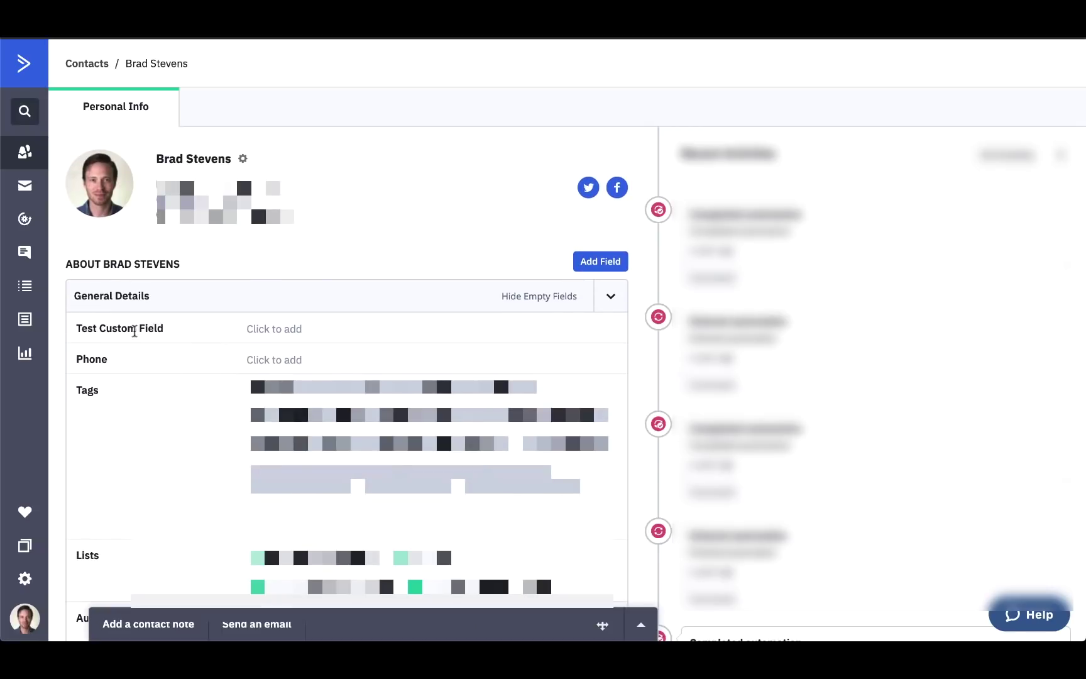
drag(75, 328, 166, 331)
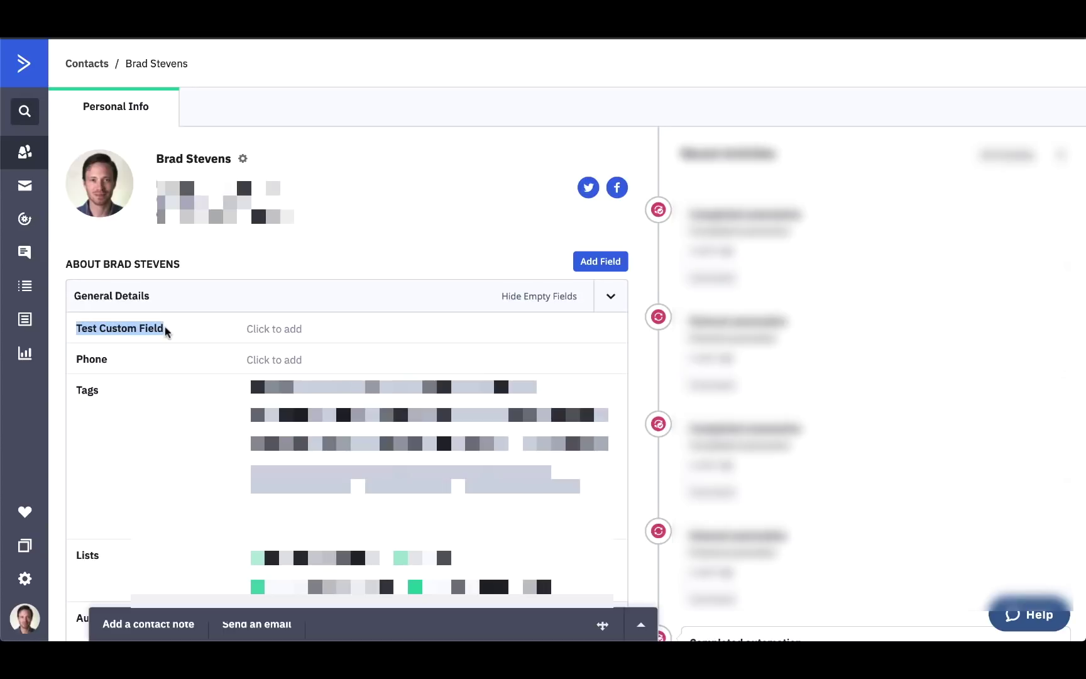
click(406, 256)
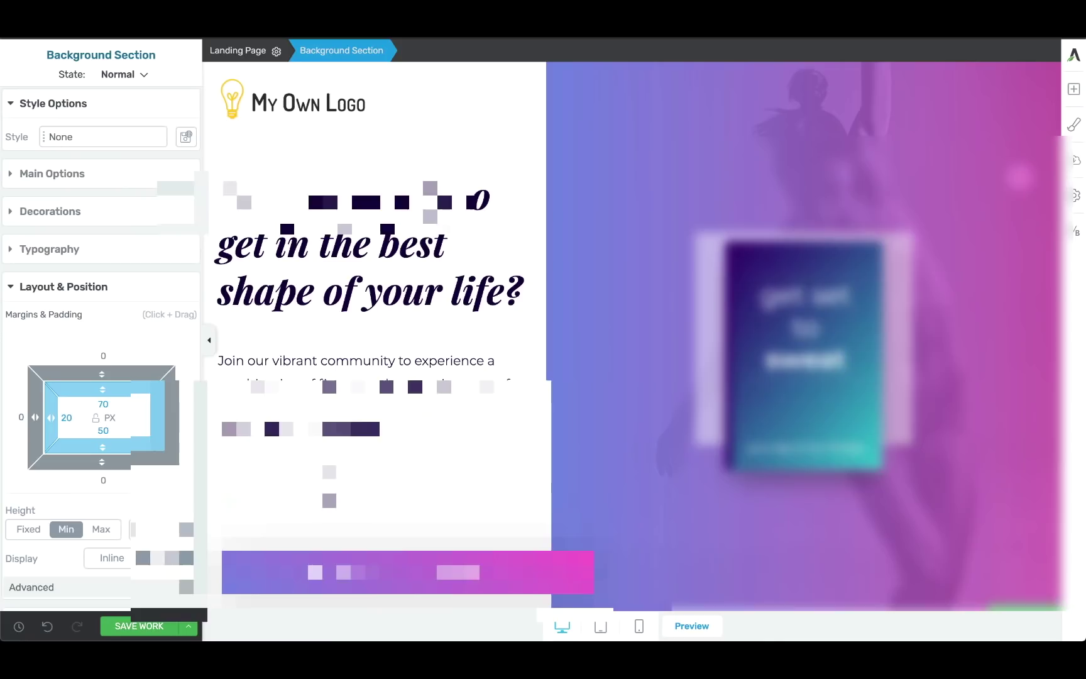
Link the Lead Generation form to ActiveCampaign's Test List using TEST FORM, then add a new field.
scroll(496, 345, down, 4)
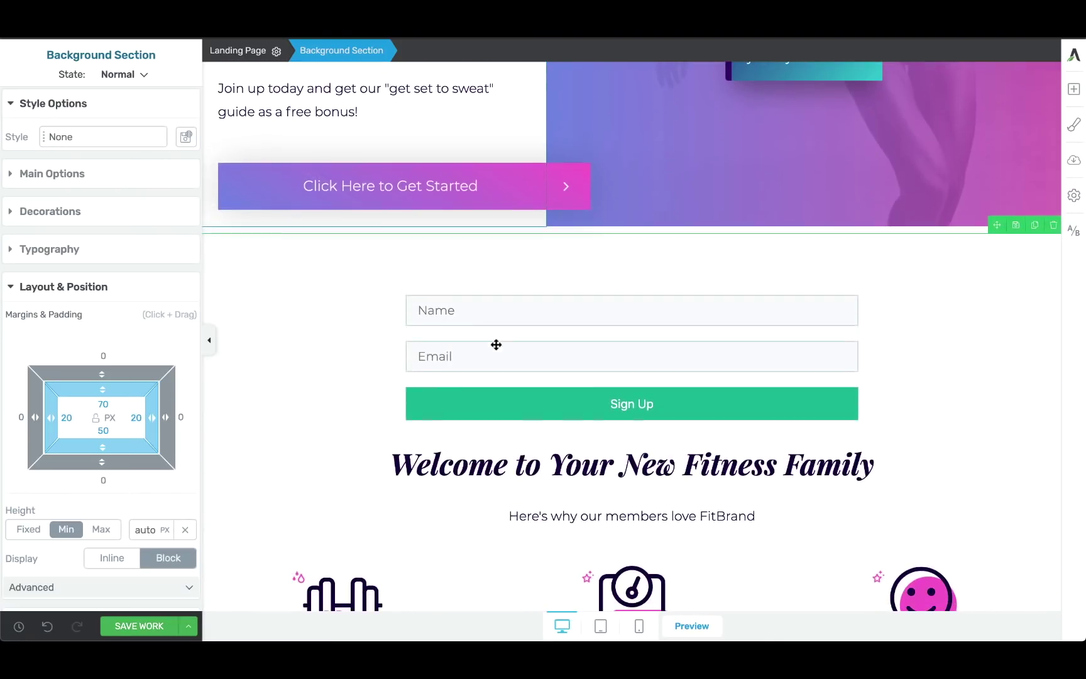
click(548, 349)
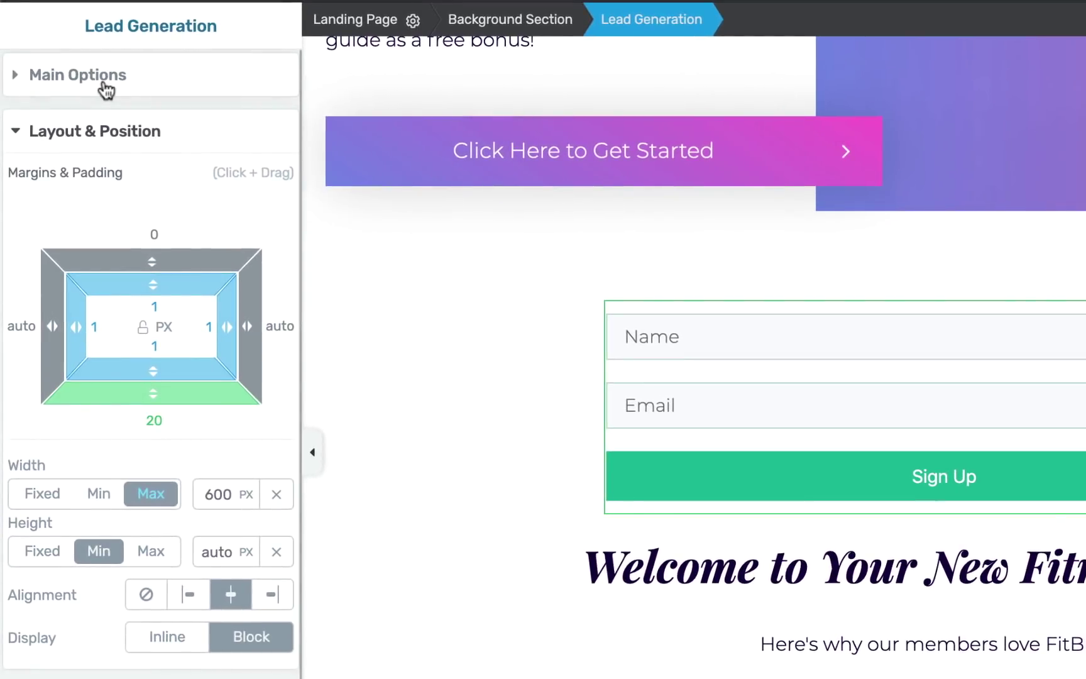
click(63, 94)
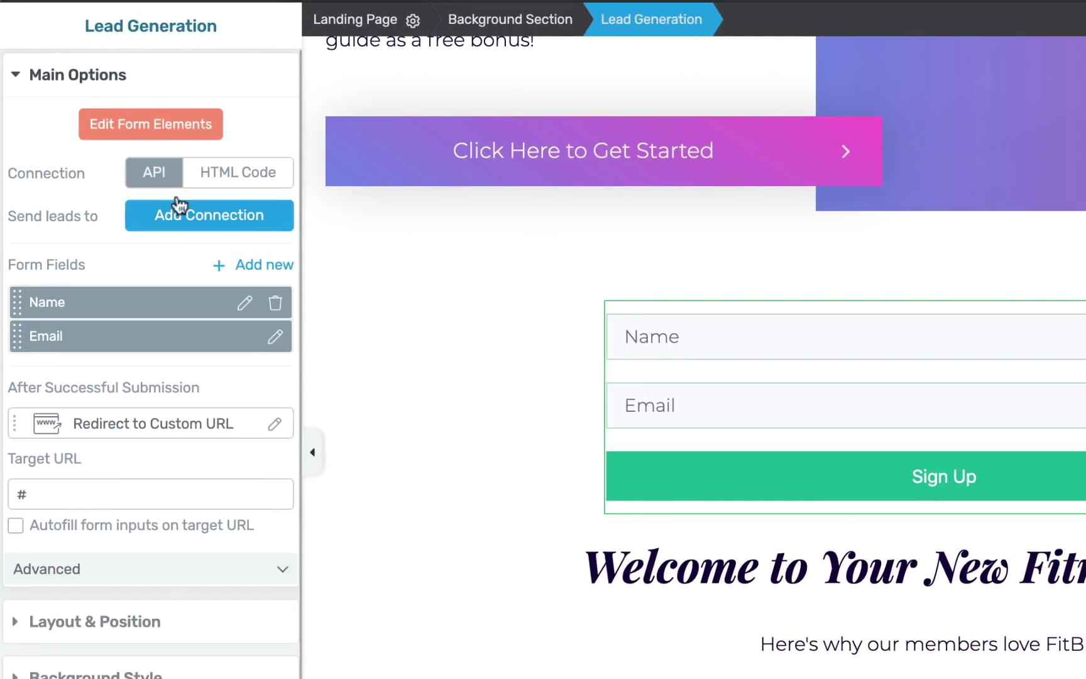
click(192, 220)
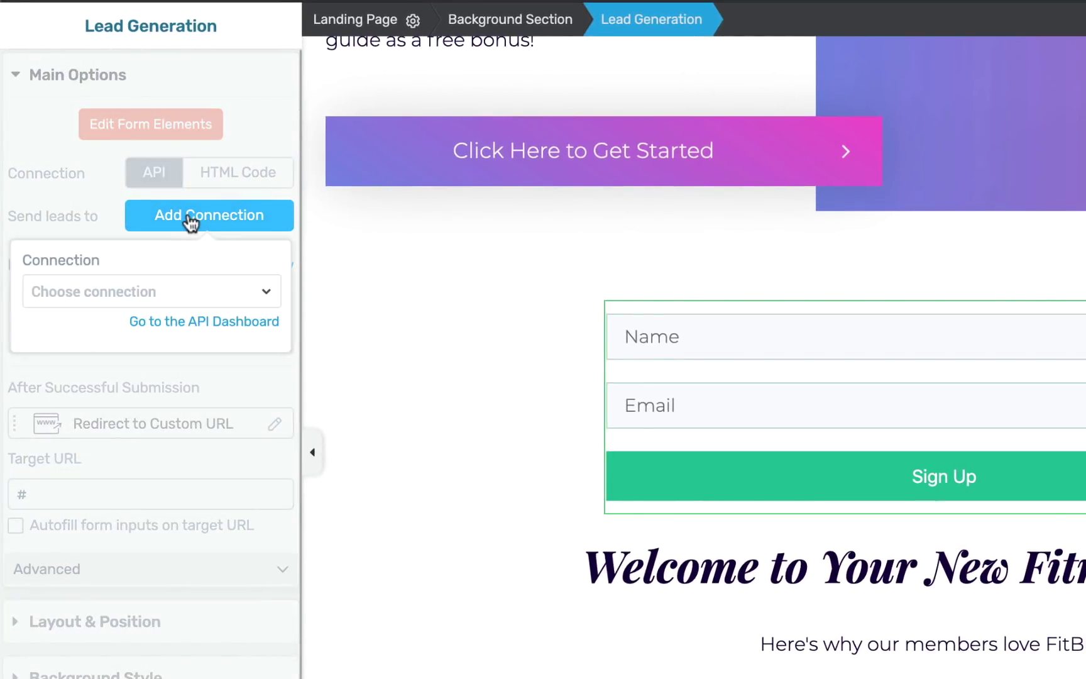
click(142, 291)
click(96, 405)
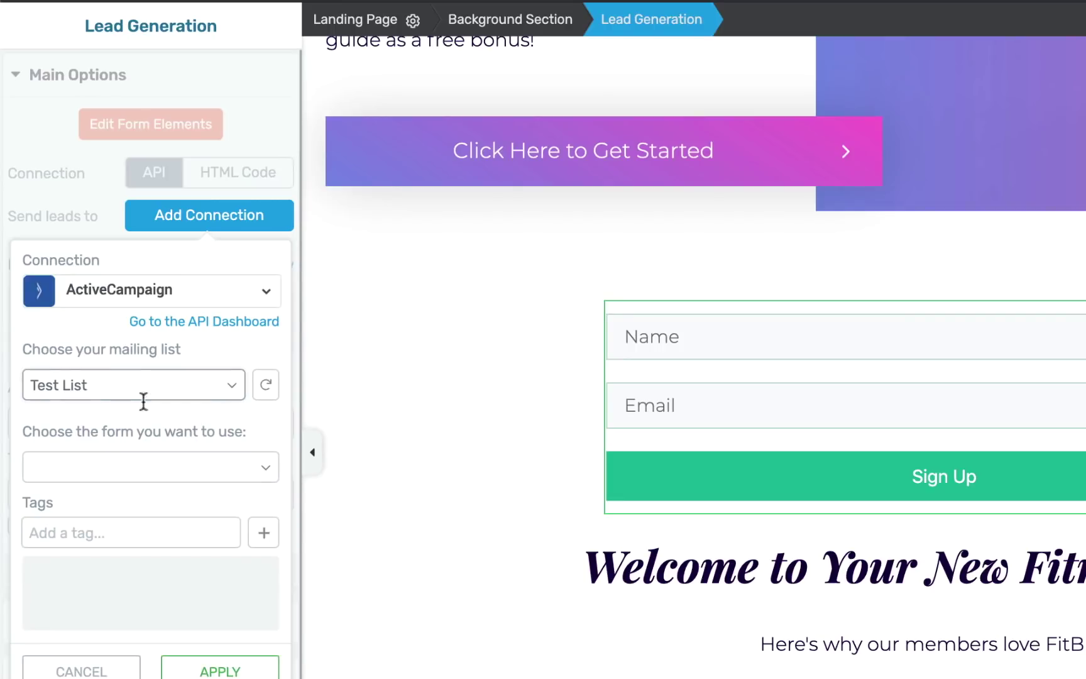
click(205, 466)
click(169, 485)
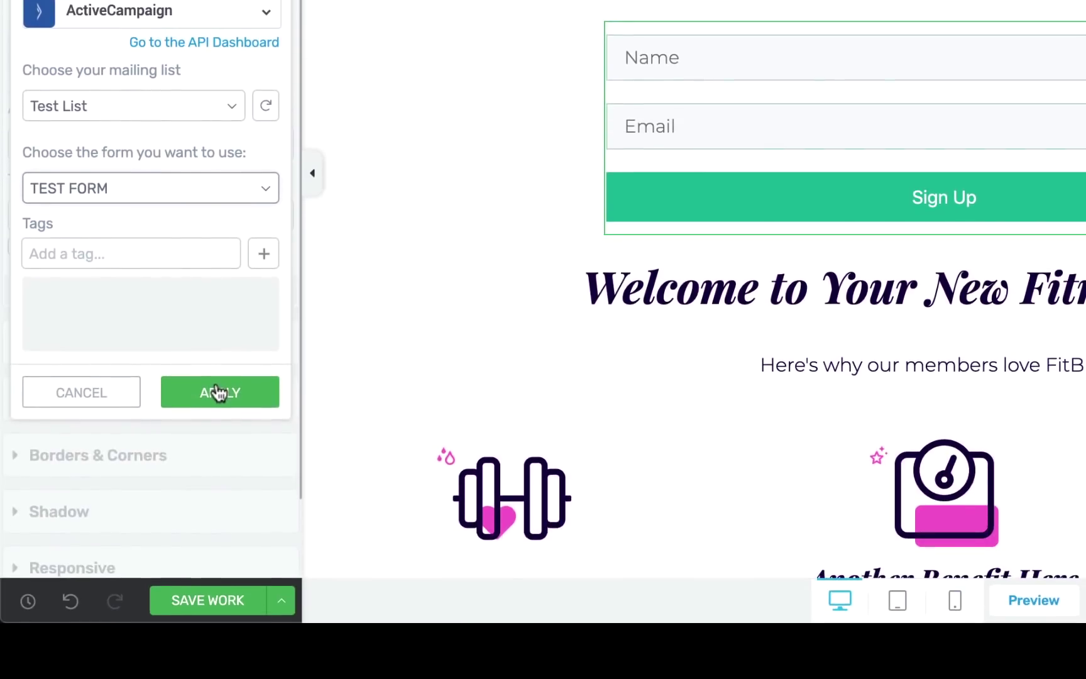
click(218, 671)
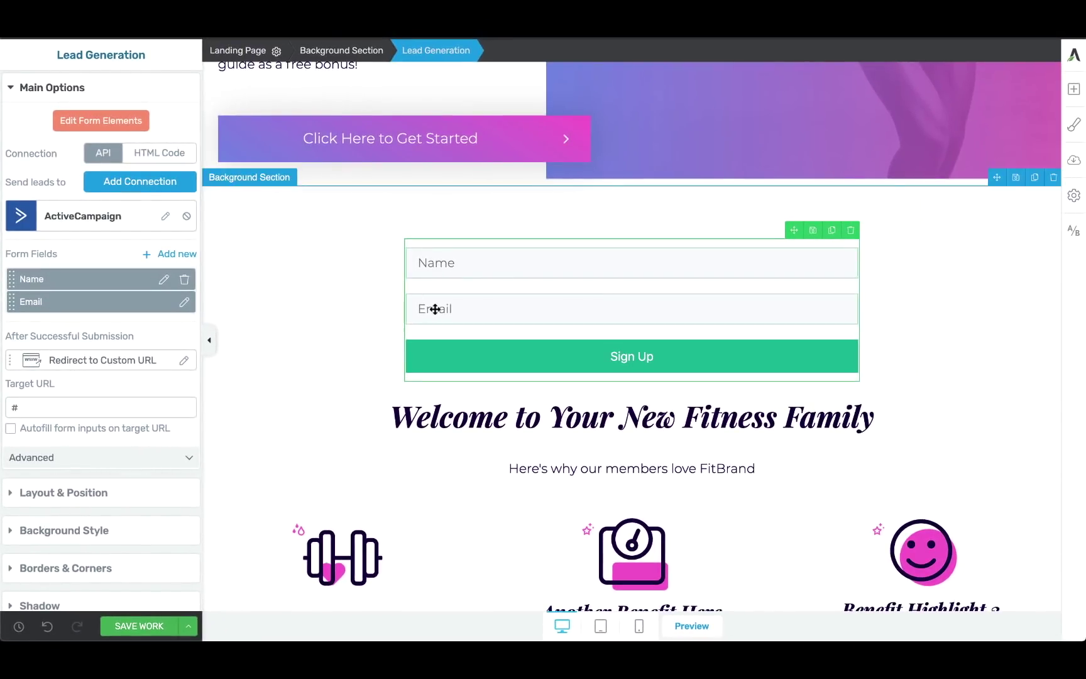
click(178, 256)
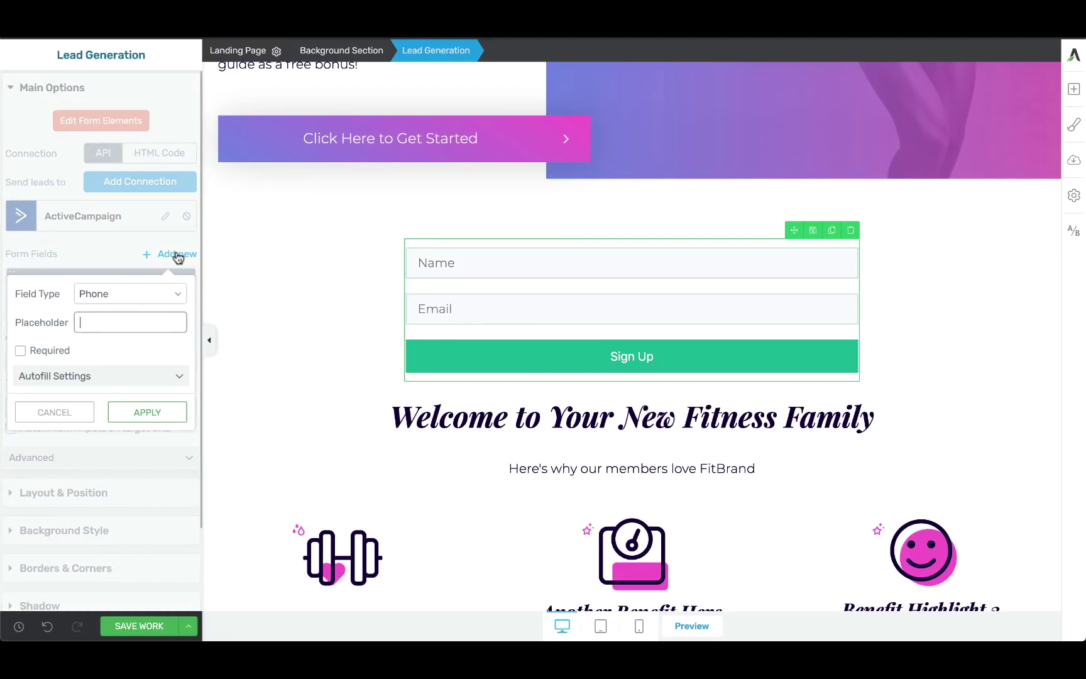
Make the new field a URL field with placeholder 'Your Website URL'.
click(146, 295)
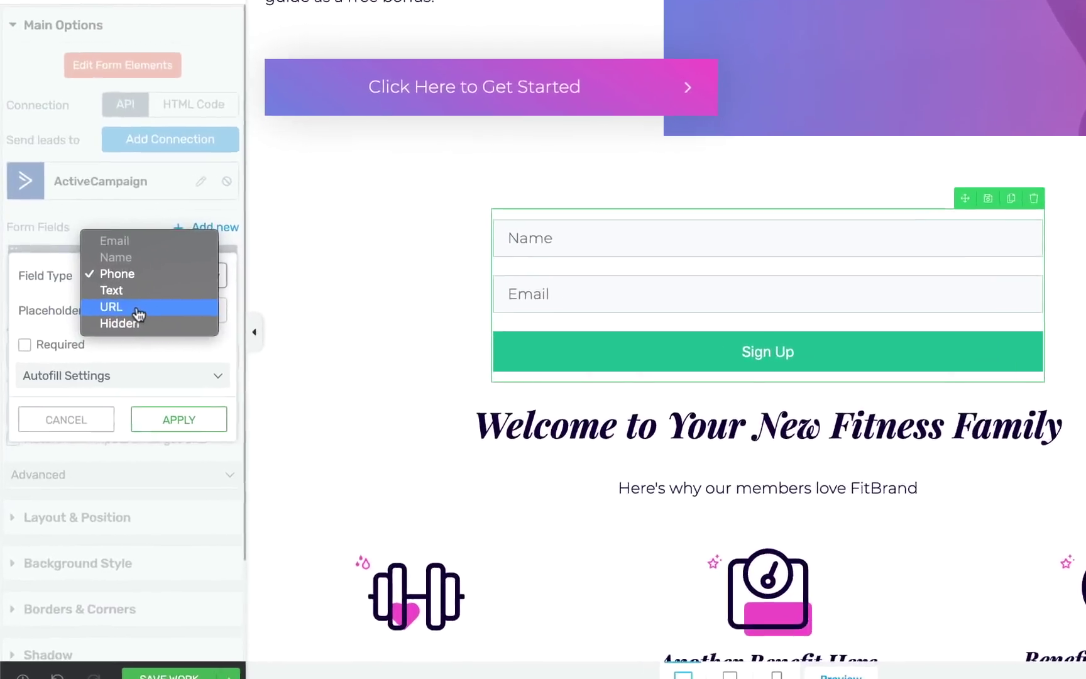
click(113, 320)
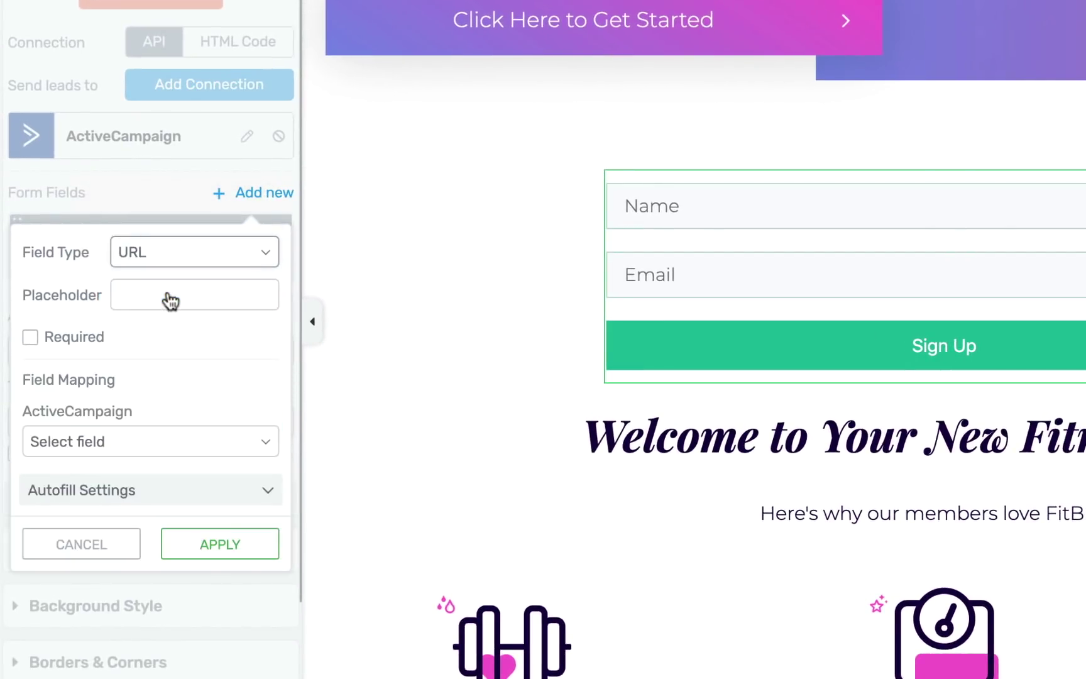
click(150, 296)
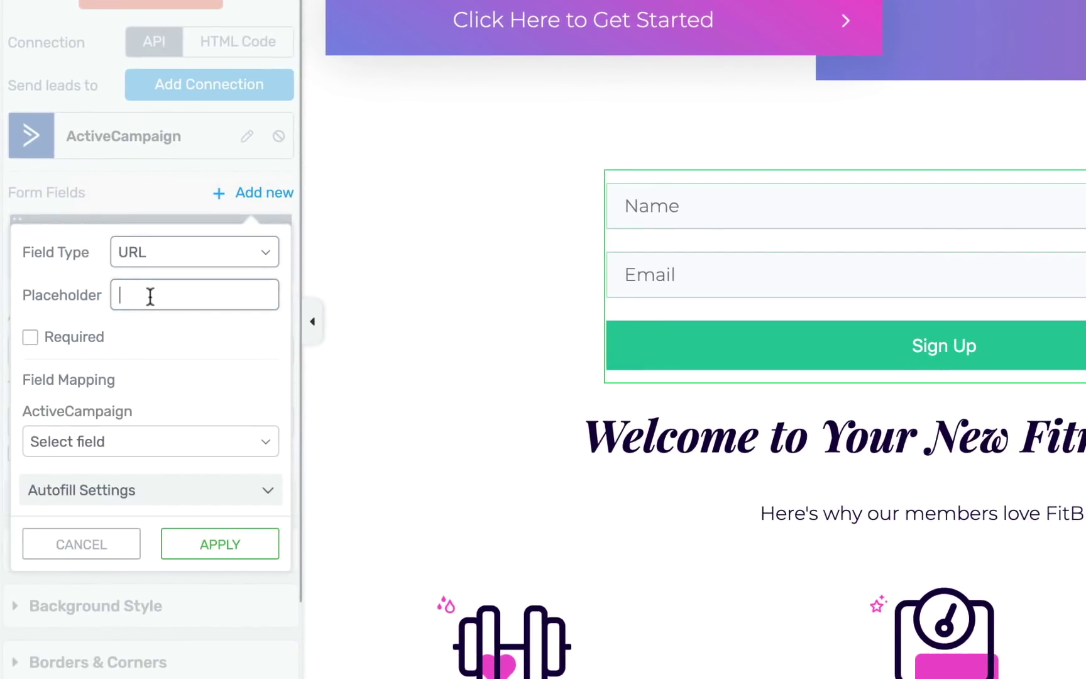
text(Yo)
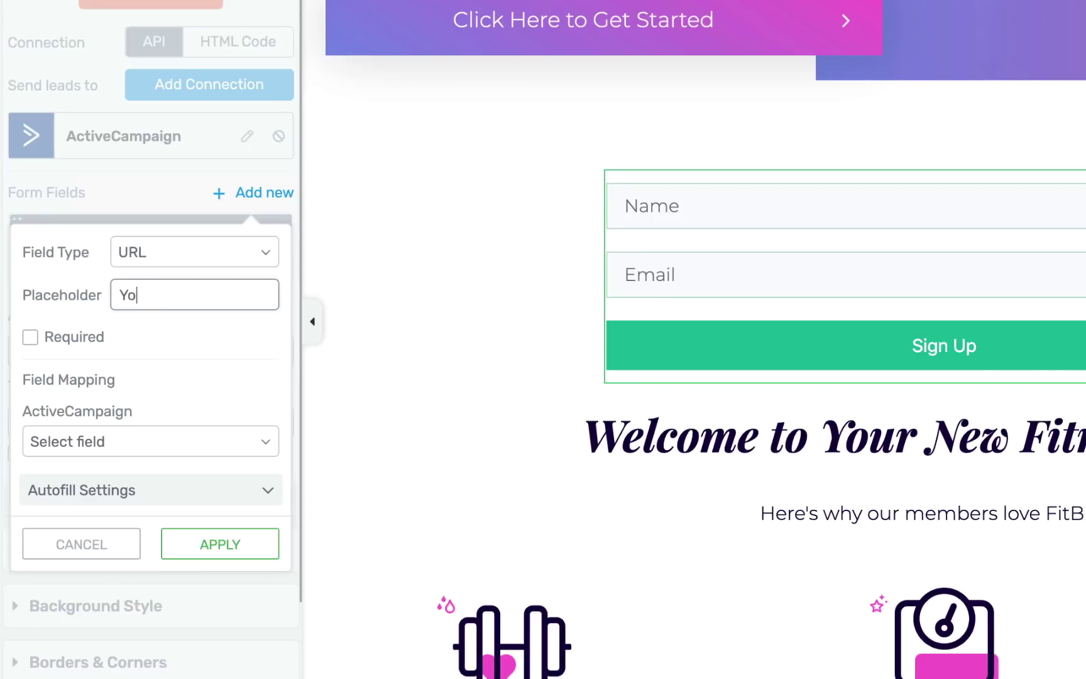
text(ur Website URL)
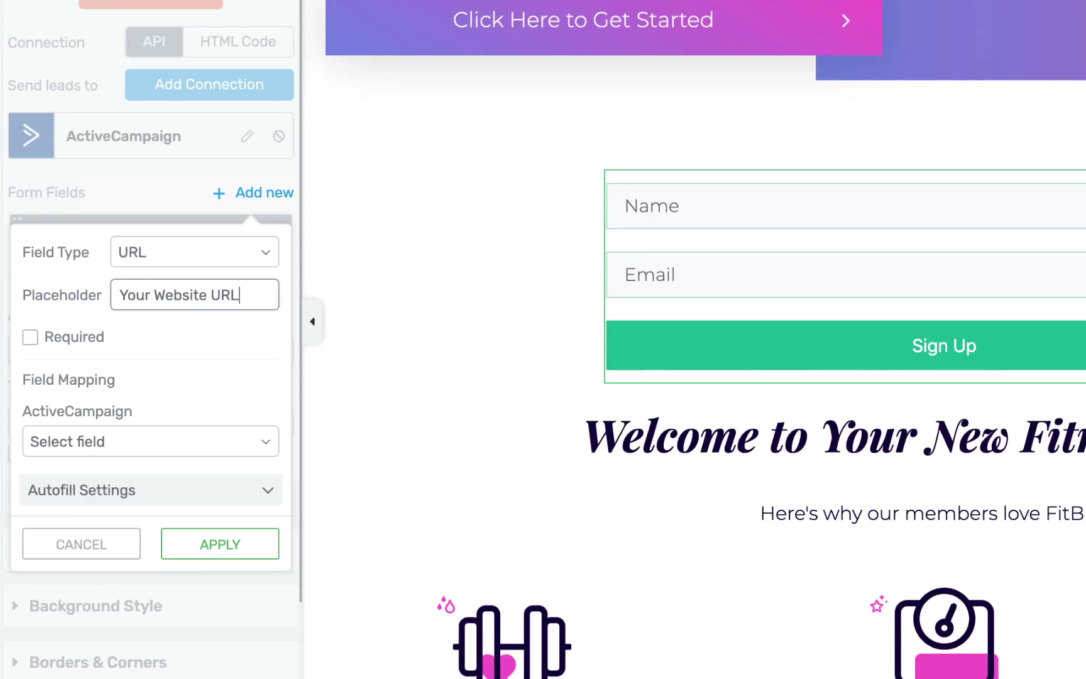
click(181, 358)
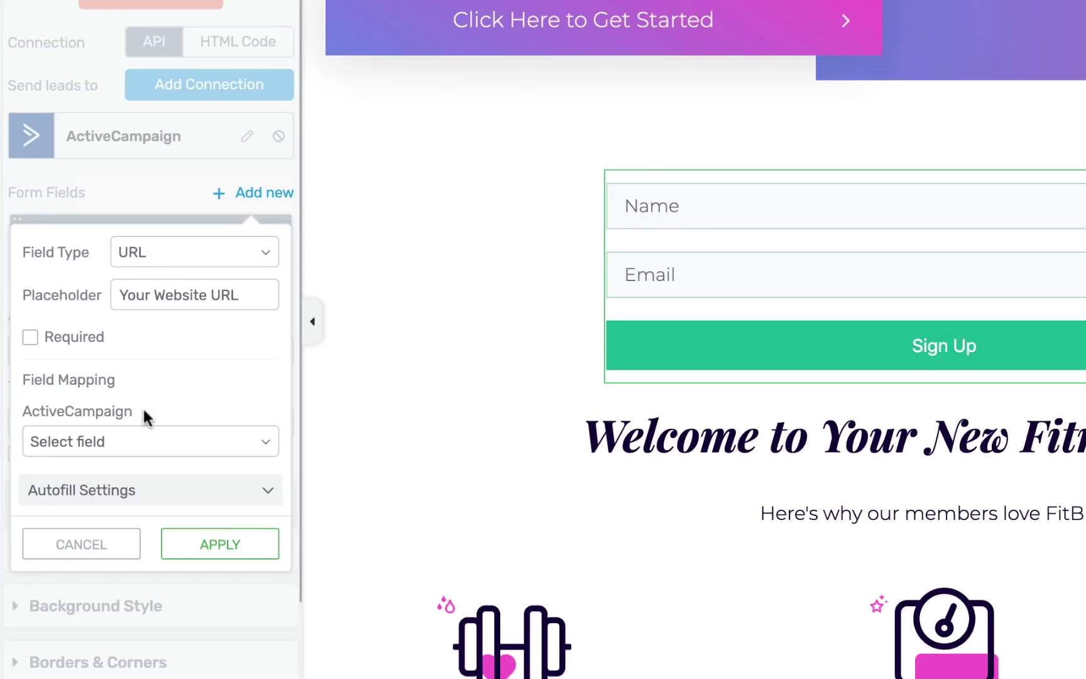
Map the URL field to ActiveCampaign's Test Custom Field and add it to the form.
scroll(189, 427, down, 3)
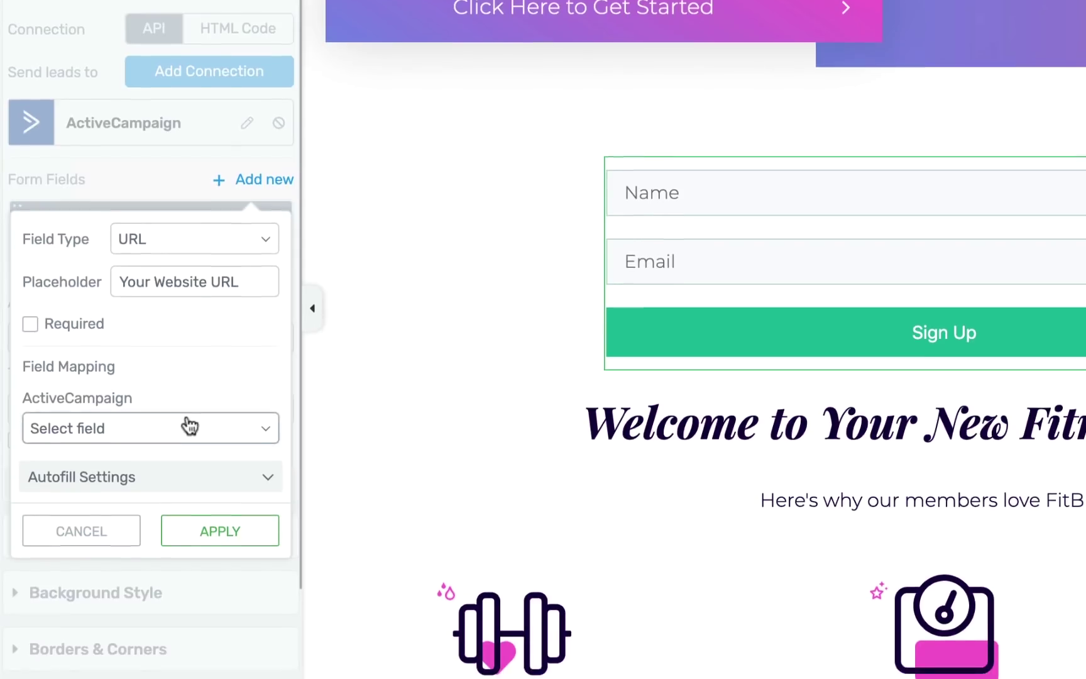
click(189, 347)
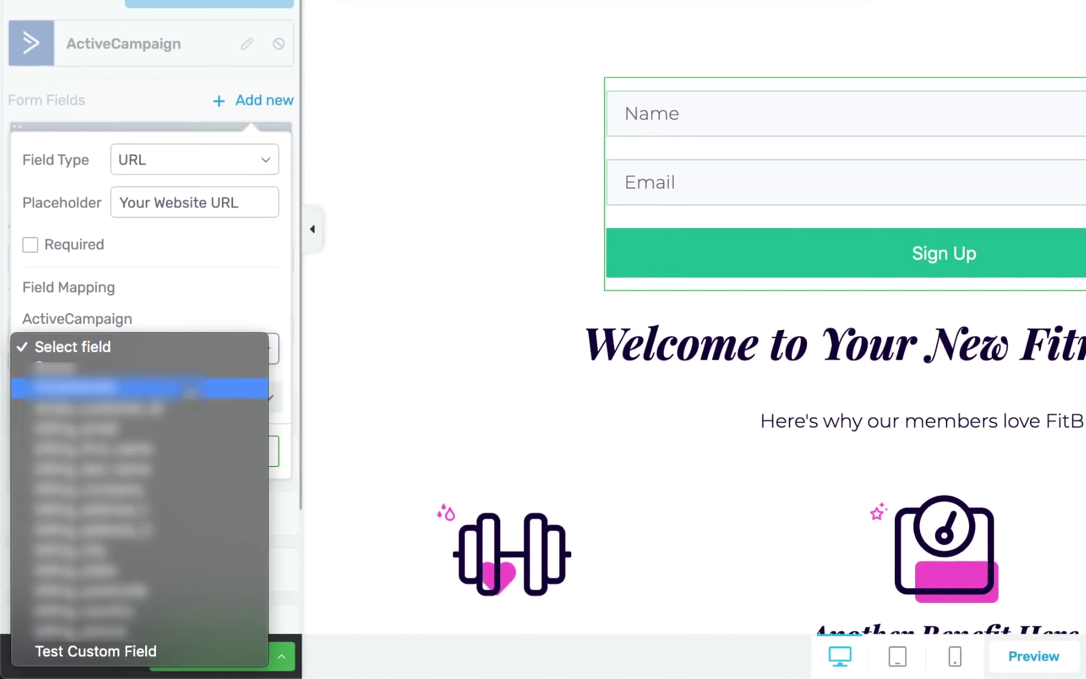
click(119, 653)
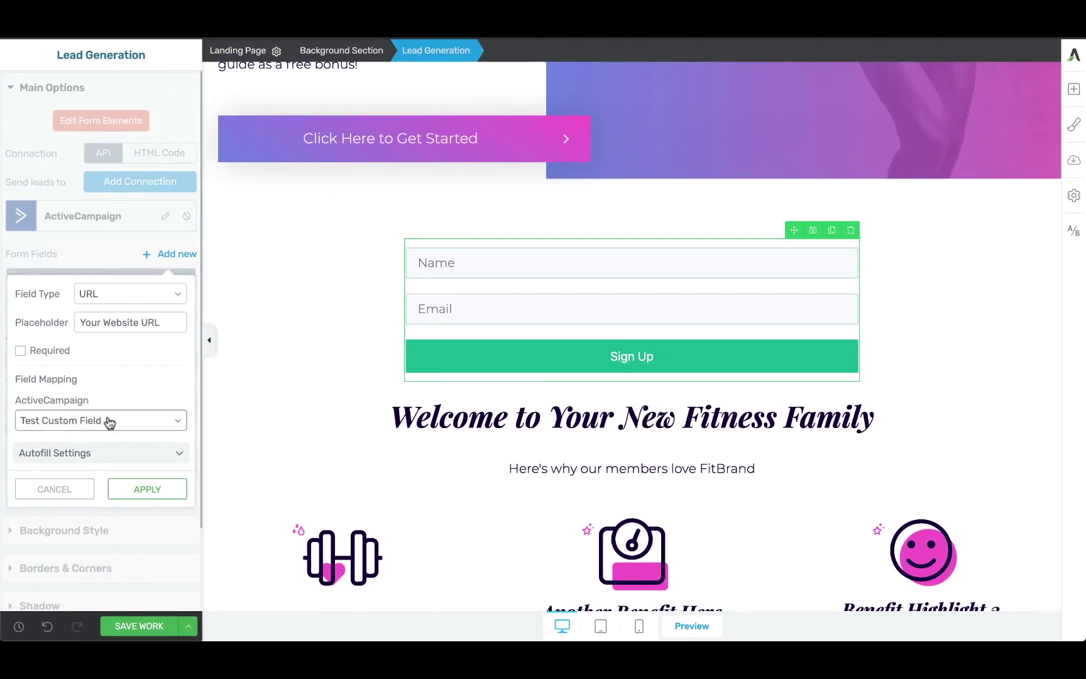
click(142, 494)
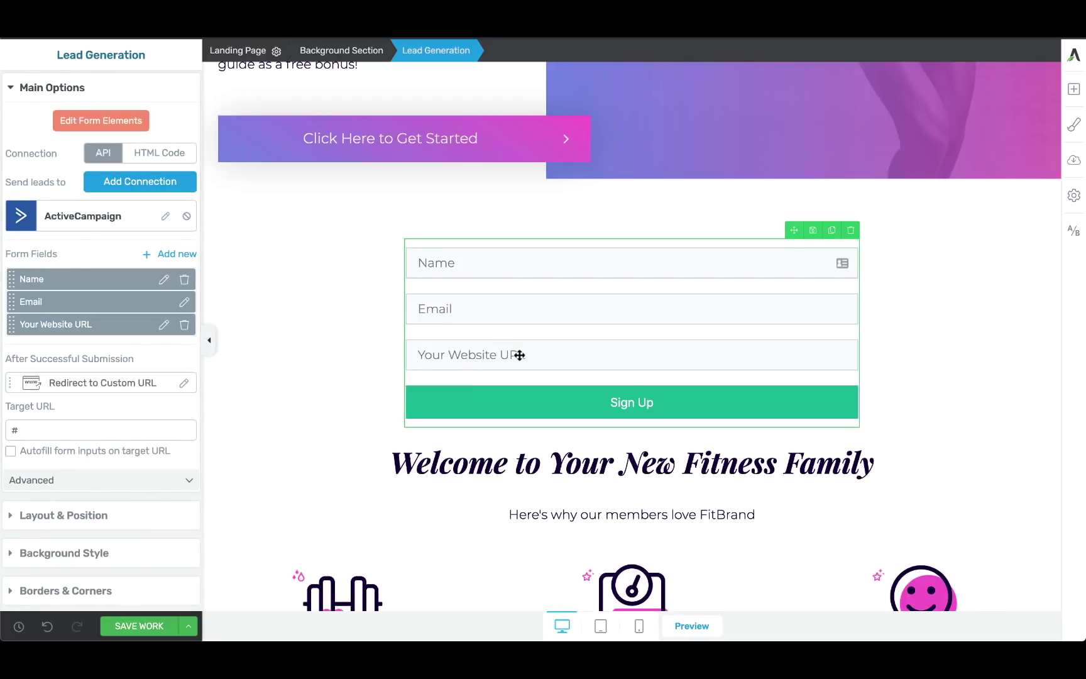
Save the page work and open its live preview.
click(142, 626)
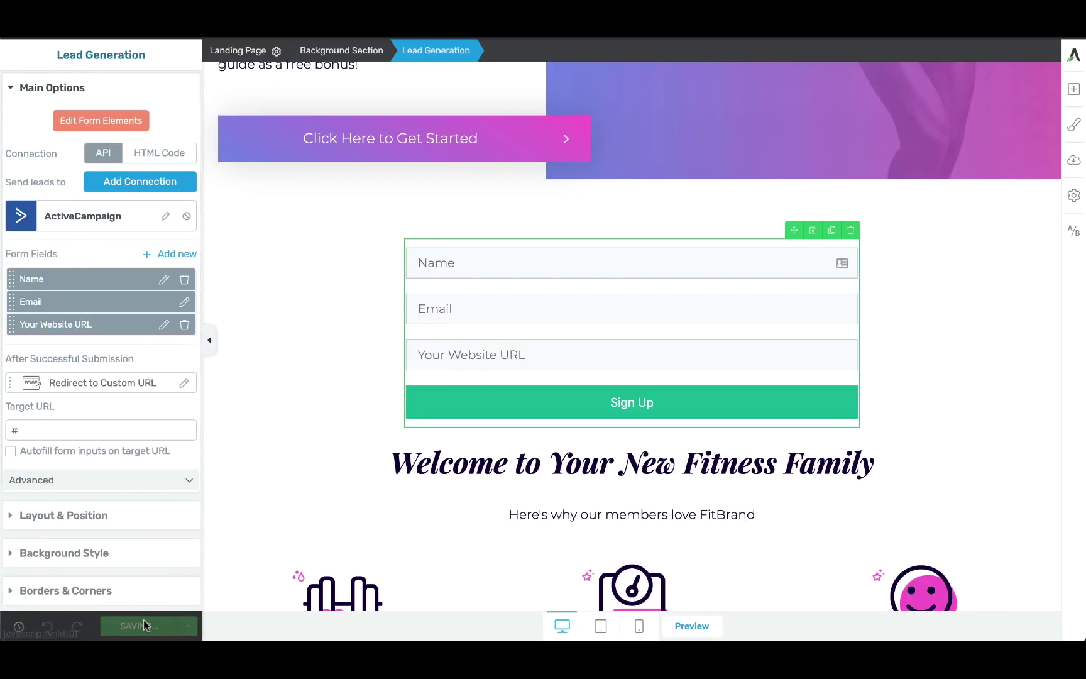
click(685, 626)
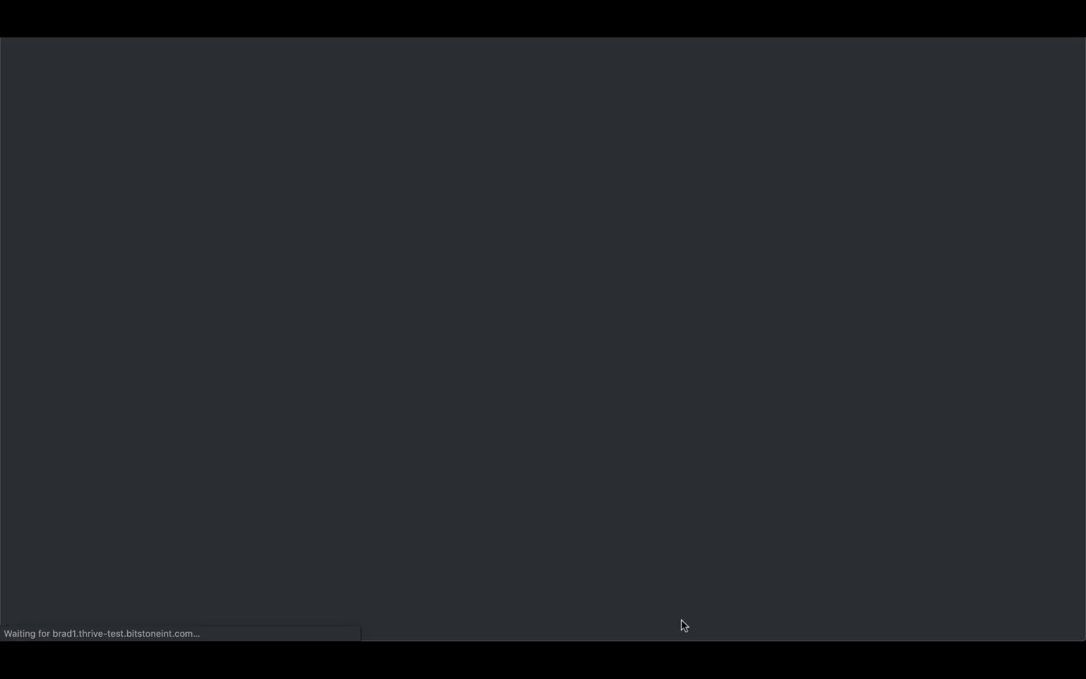
scroll(603, 426, down, 10)
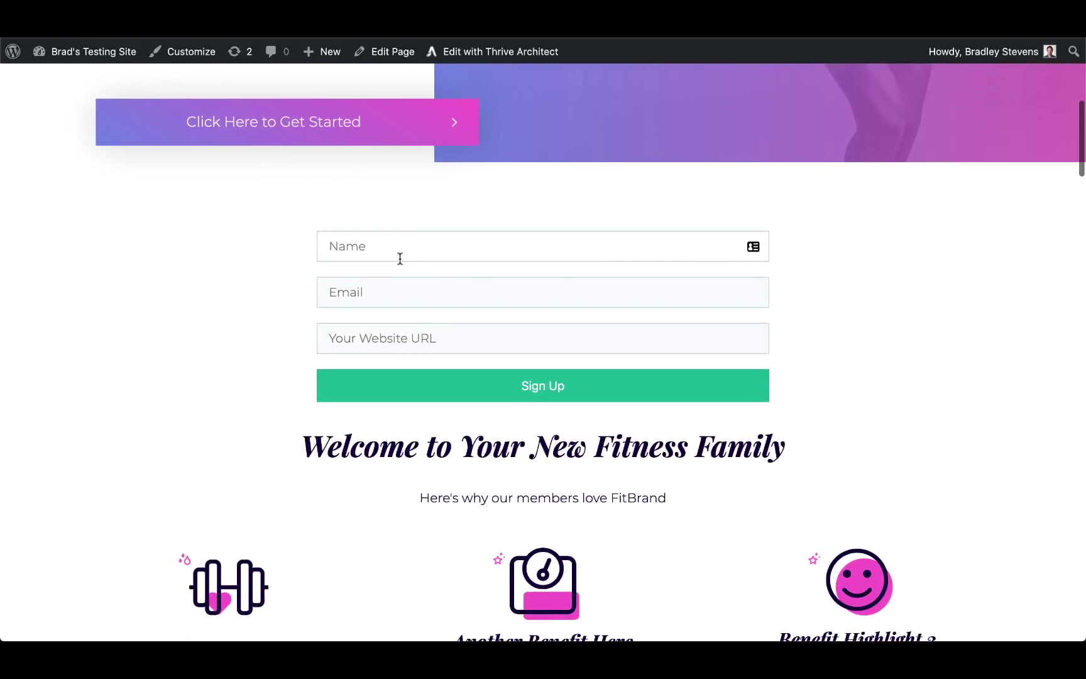
Fill the live form with a test name, an email value and website 'domain.com', then submit.
click(388, 247)
text(Brad)
key(Tab)
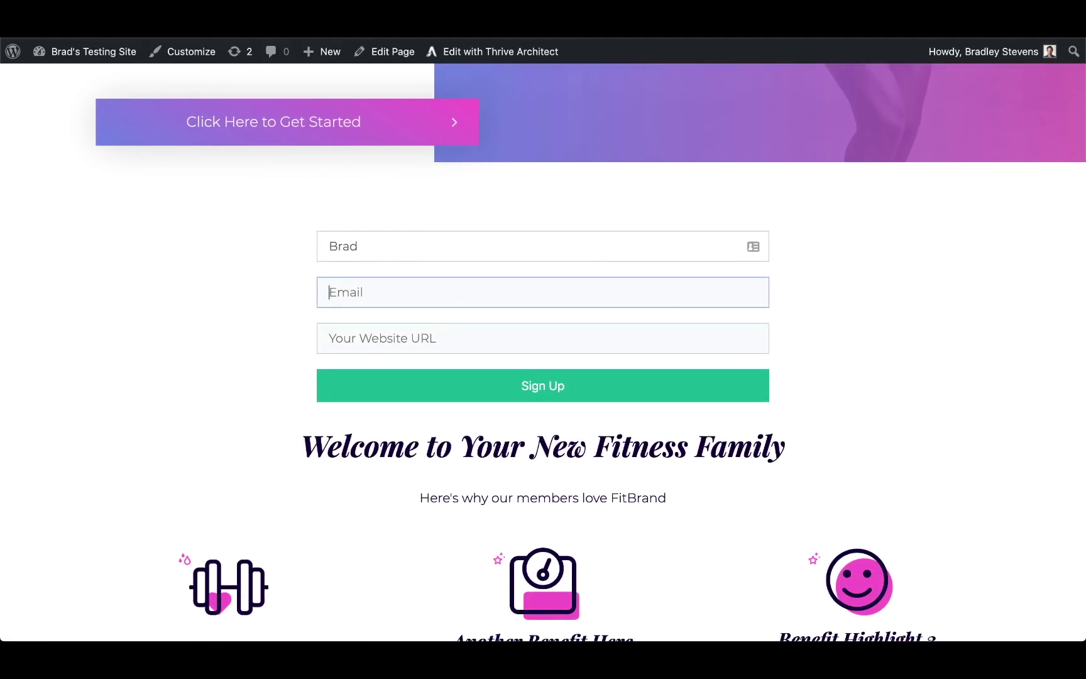
text(brthemes)
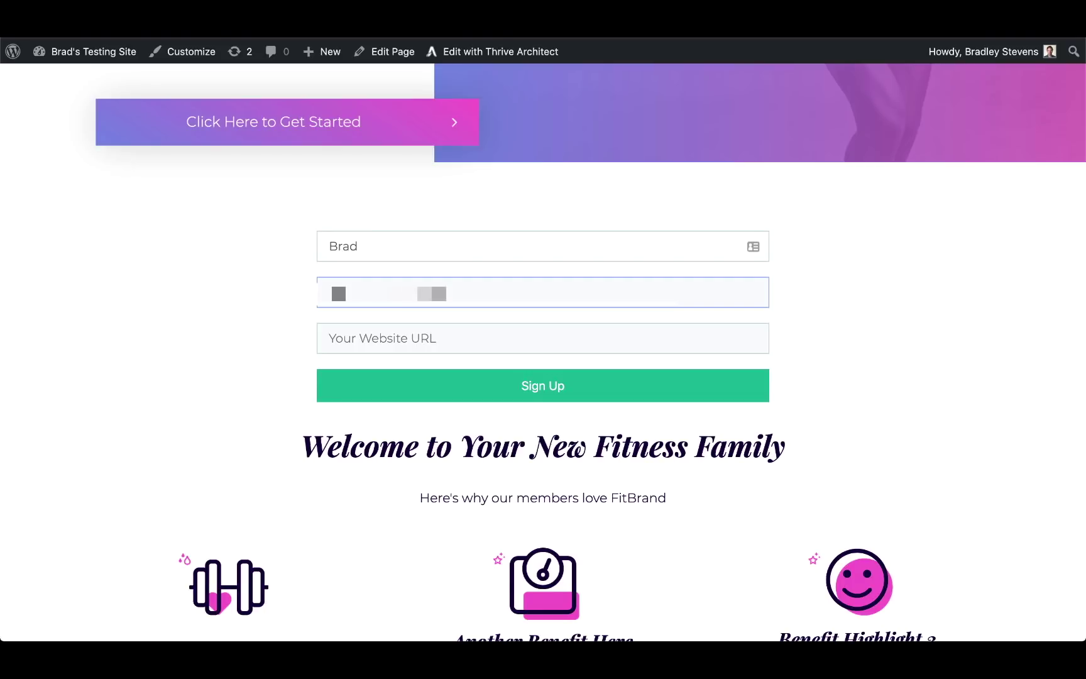
text(.com)
key(Tab)
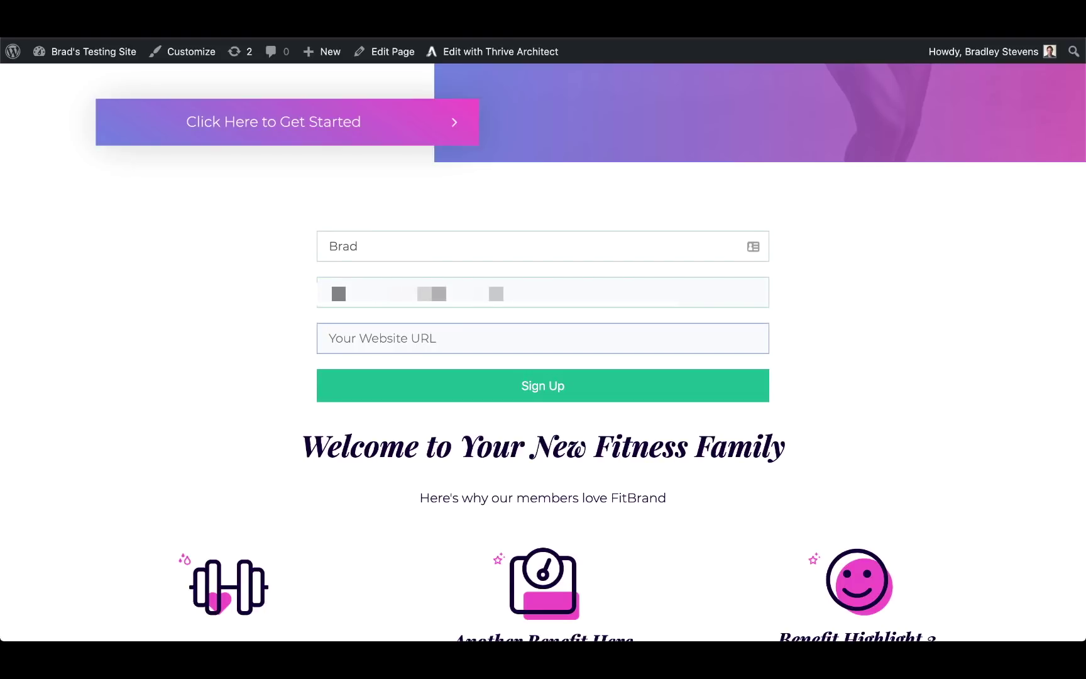
text(domain.com)
click(533, 390)
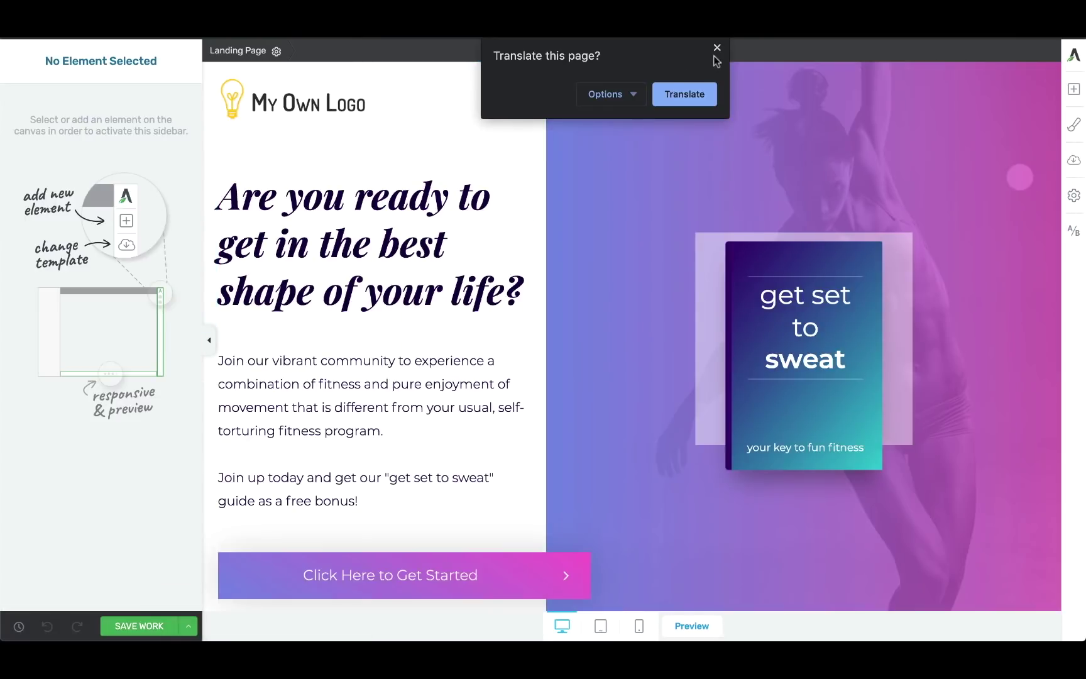
Dismiss the translation prompt over the Thrive Architect editor.
click(716, 53)
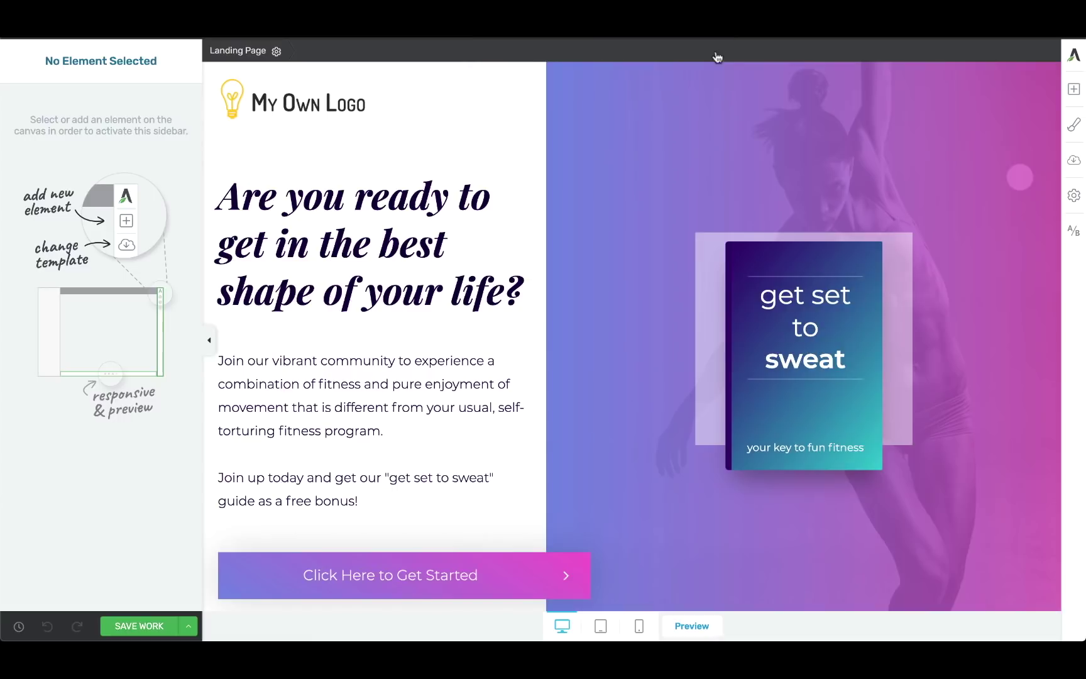
Select the signup form and delete its 'Your Website URL' field.
scroll(521, 283, down, 5)
click(503, 392)
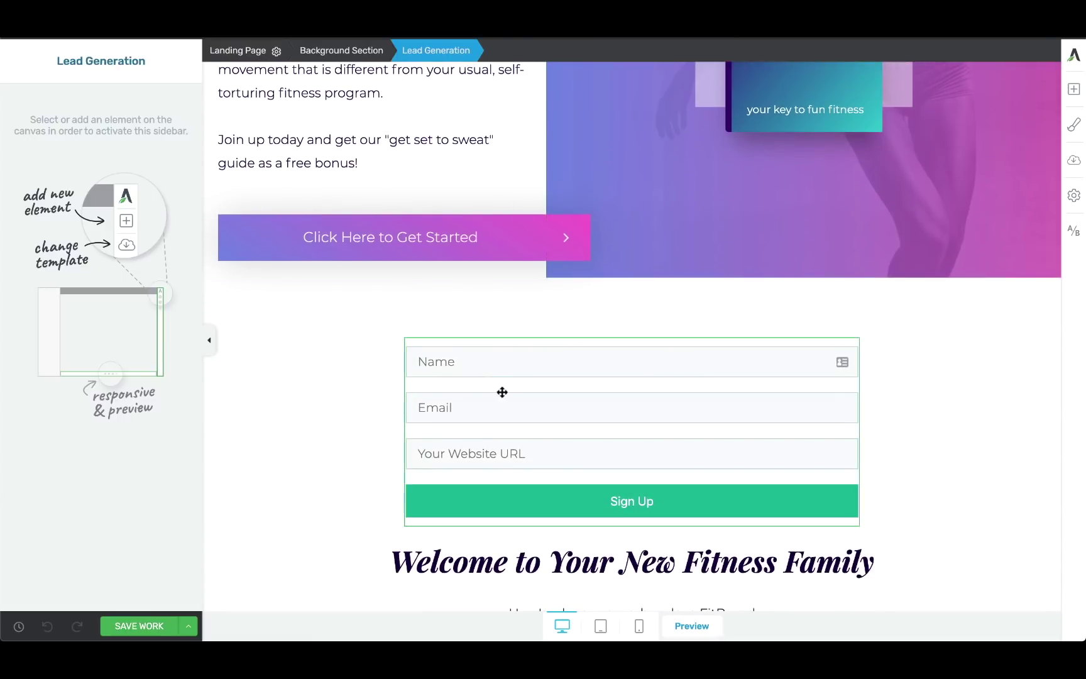
scroll(281, 429, down, 1)
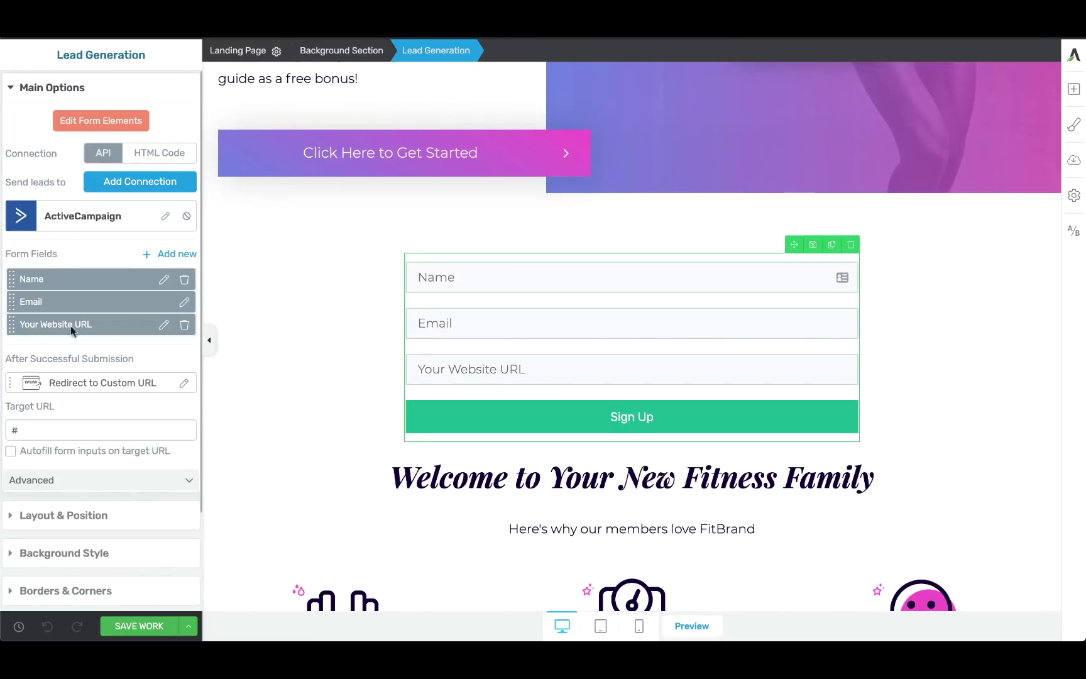
click(182, 325)
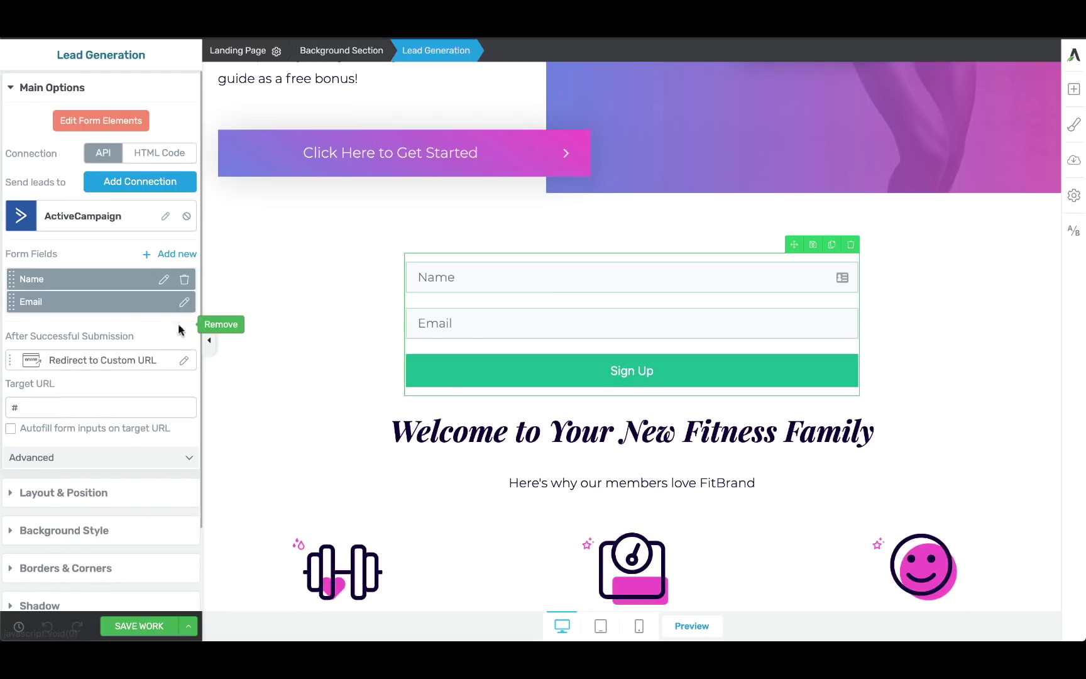
Add a Hidden field labelled 'Fitness Goal Hidden' mapped to ActiveCampaign's Test Custom Field.
click(174, 253)
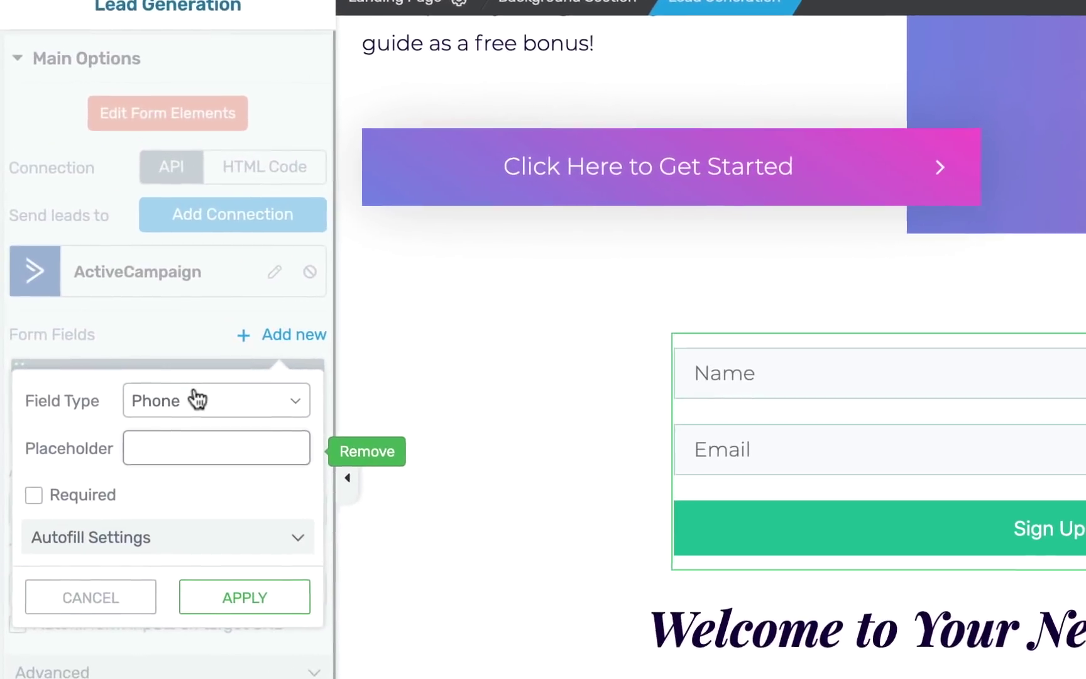
click(197, 399)
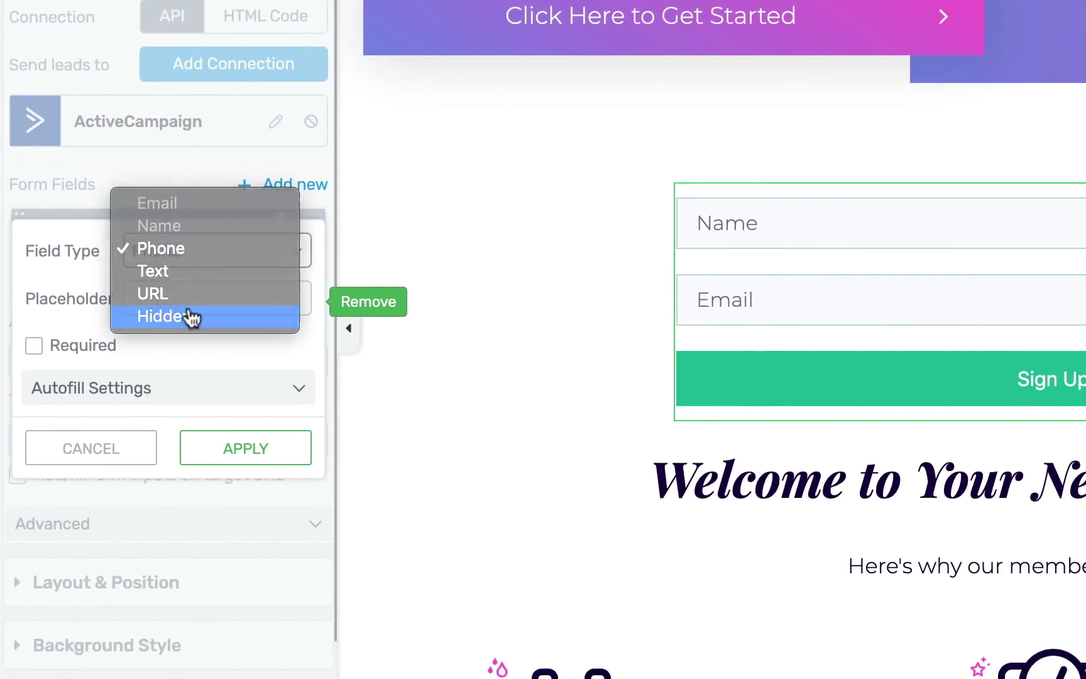
click(191, 316)
click(144, 300)
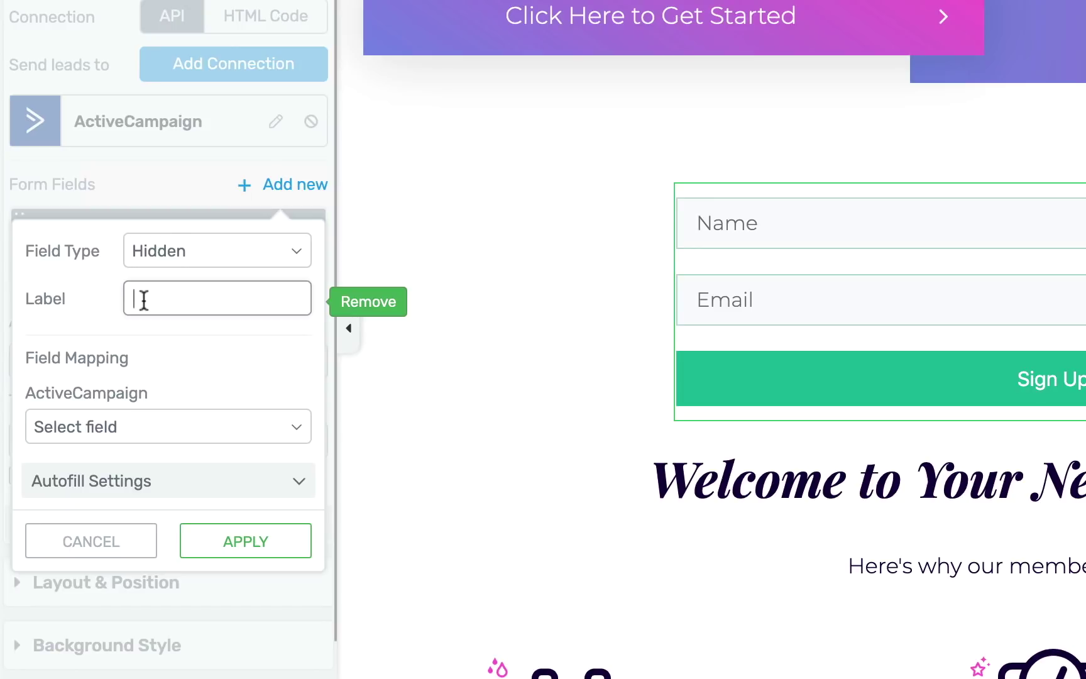
text(Fitness Goal H)
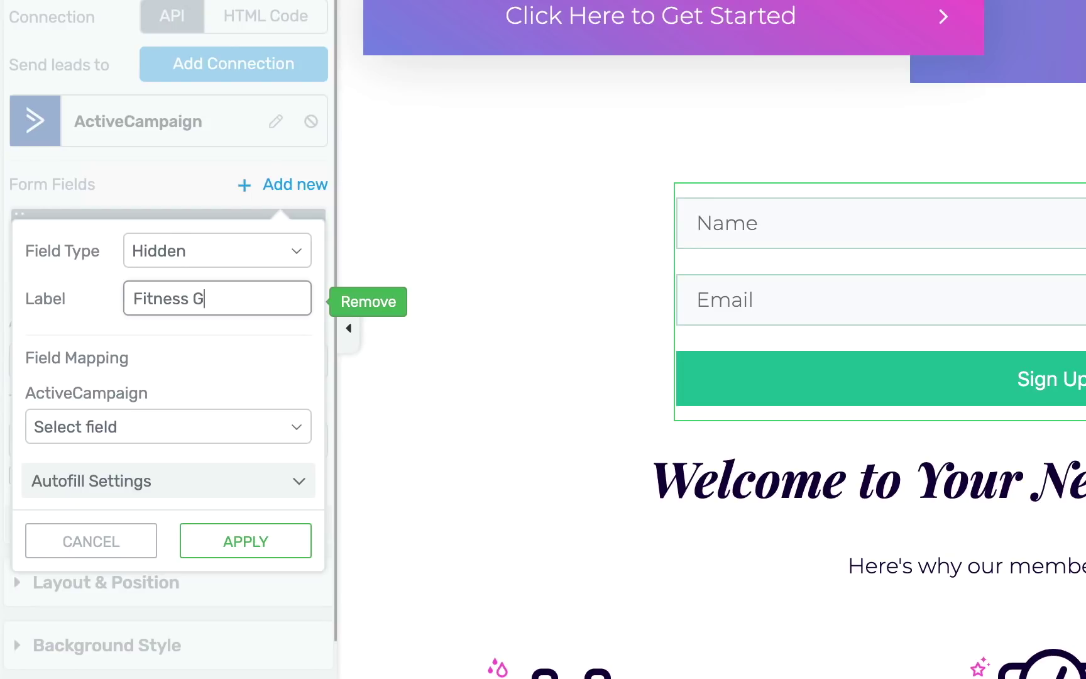
text(udden)
key(BackSpace)
key(BackSpace)
key(BackSpace)
key(BackSpace)
key(BackSpace)
text(idden)
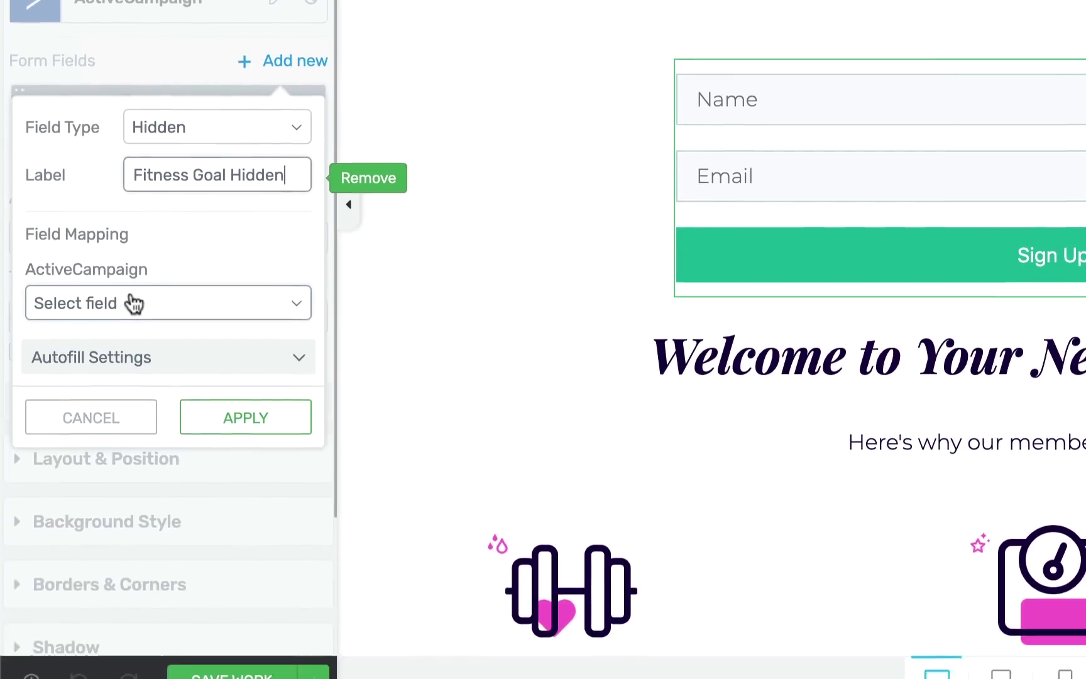
click(134, 427)
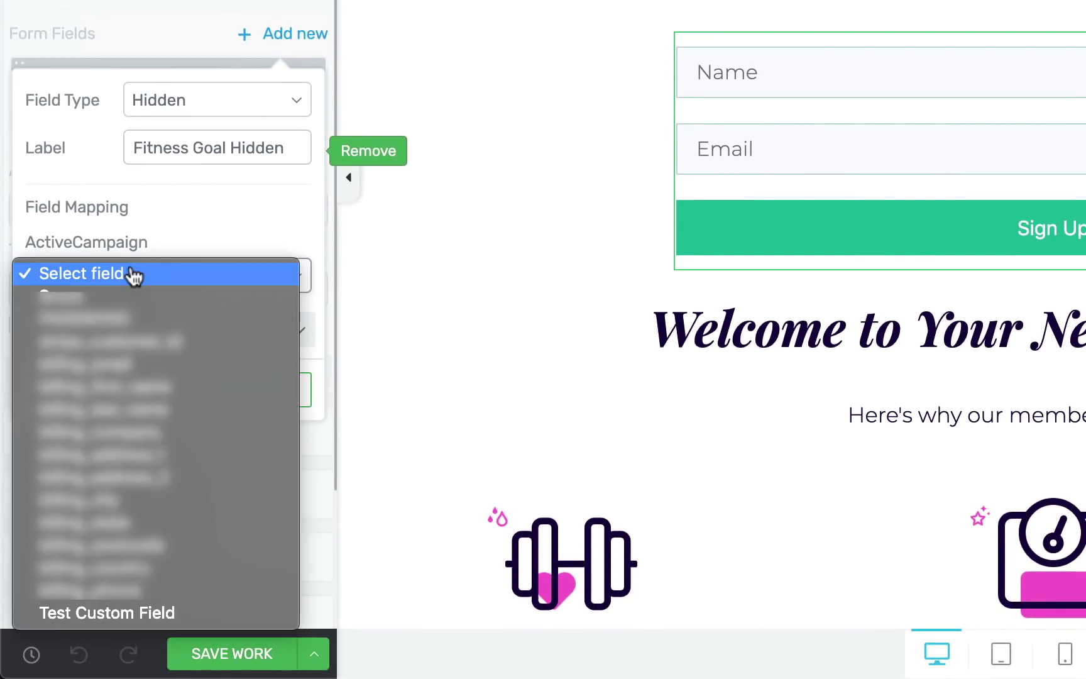
click(87, 614)
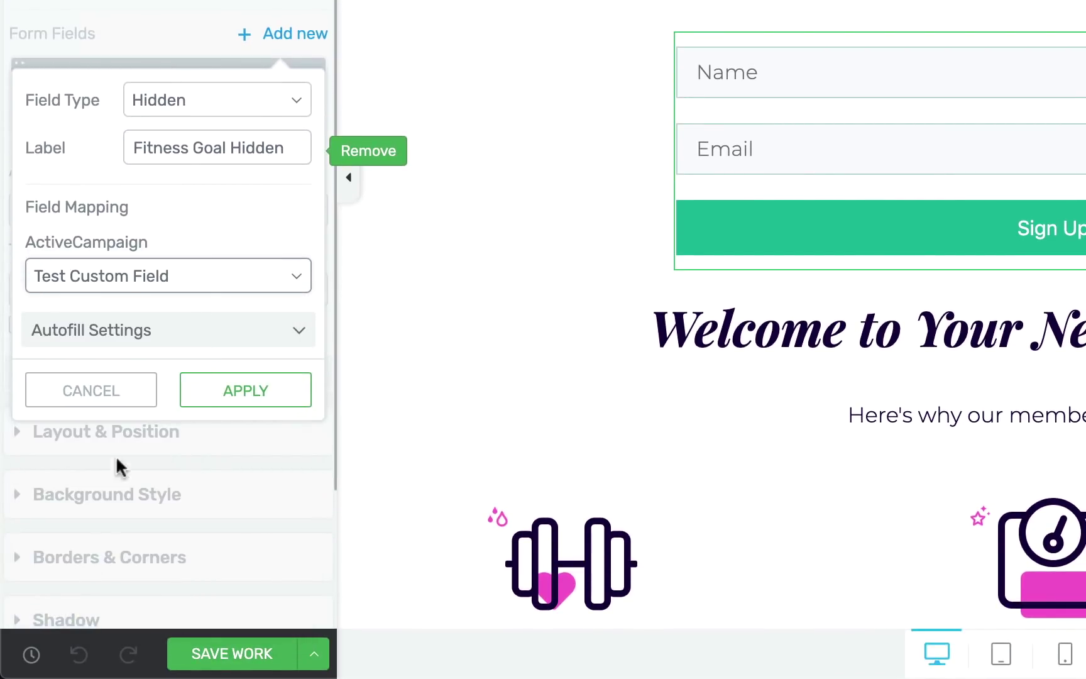
click(260, 339)
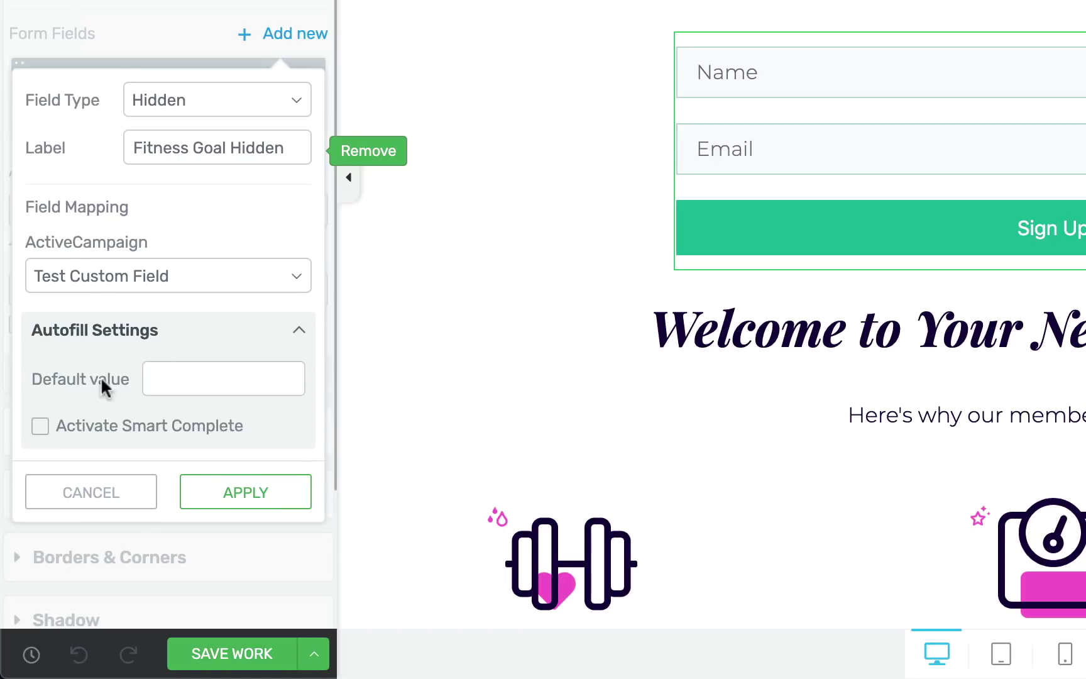
Give 'Fitness Goal Hidden' the default value 'Build Strength', apply it, and save the page.
click(171, 382)
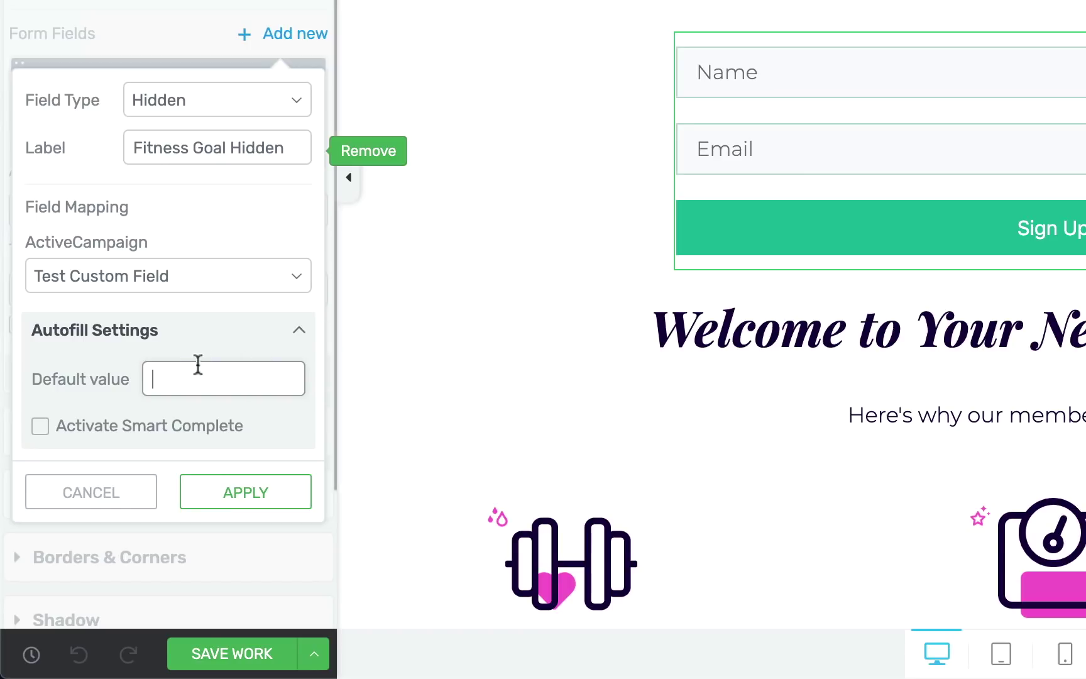
text(Build Strength)
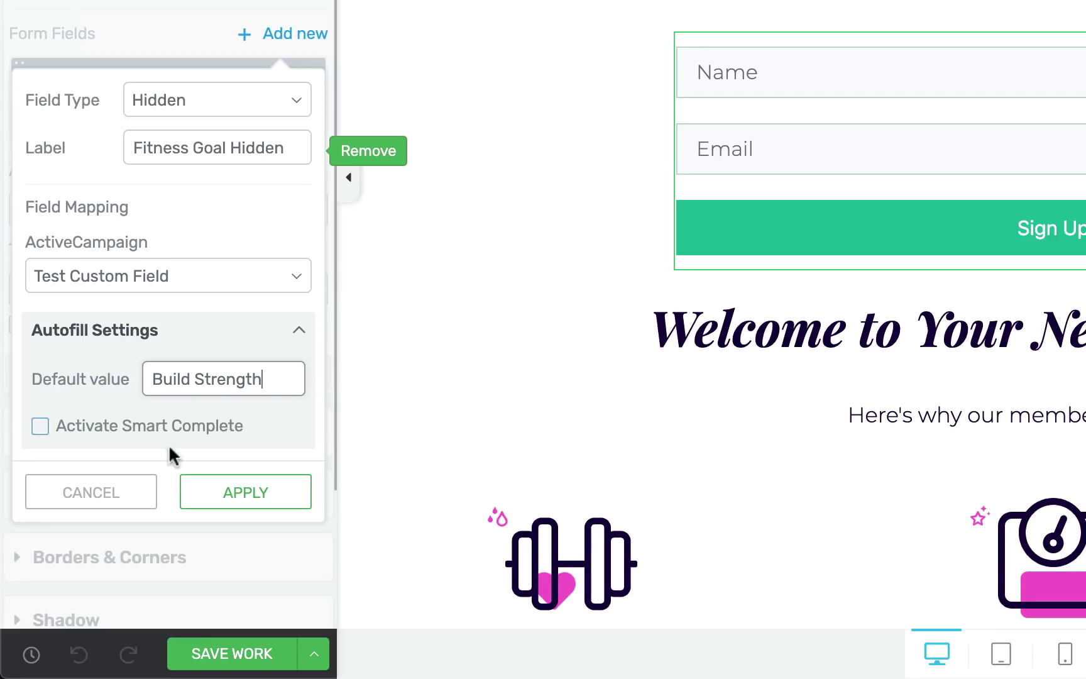
click(226, 492)
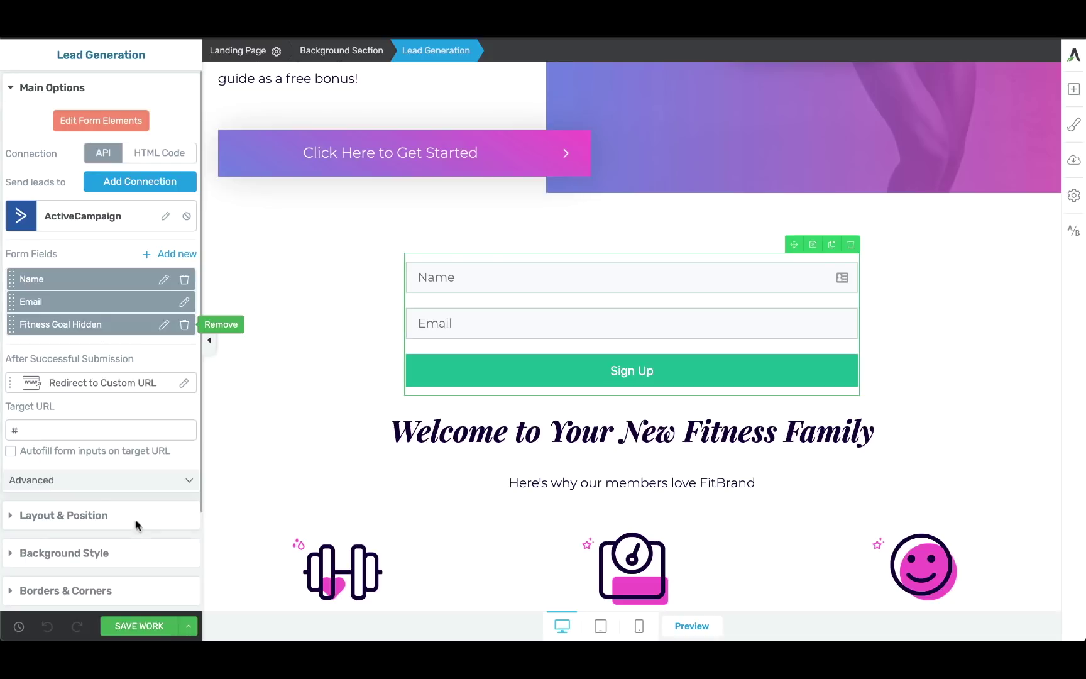
click(133, 625)
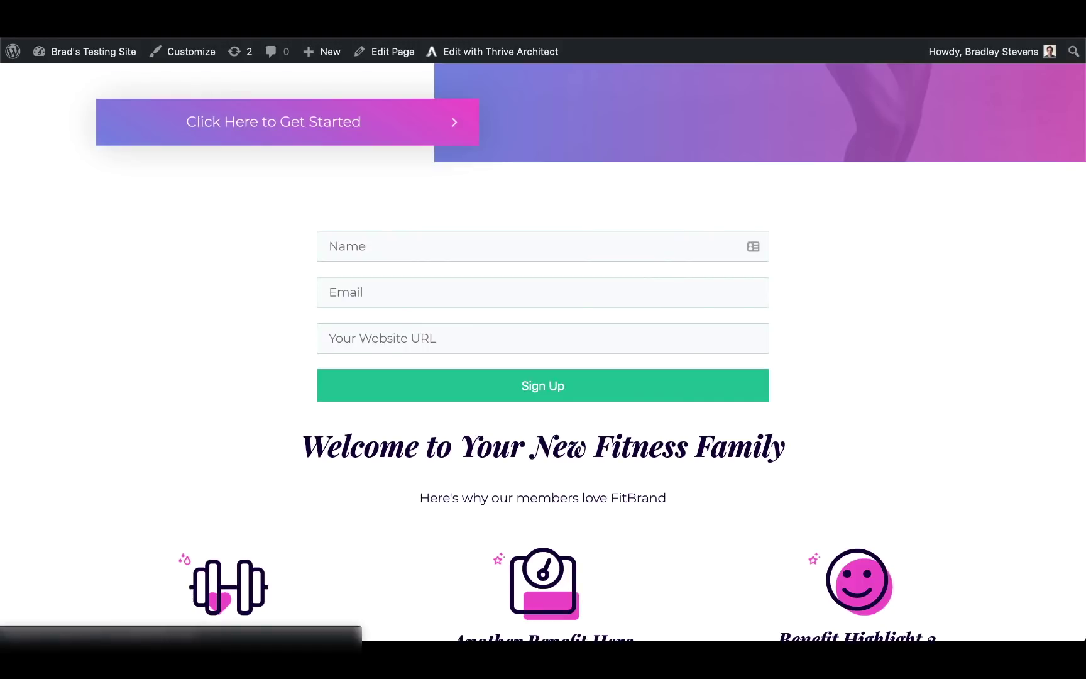
Enter a test name and email address in the live form and submit it.
click(323, 246)
text(Brad)
key(Tab)
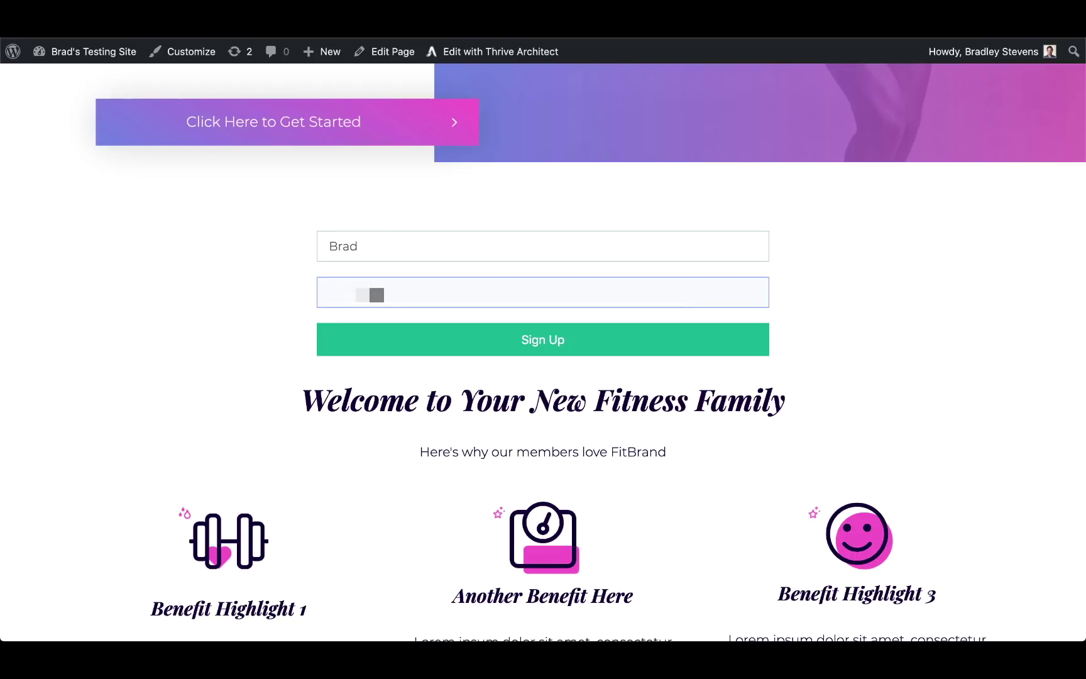
click(517, 352)
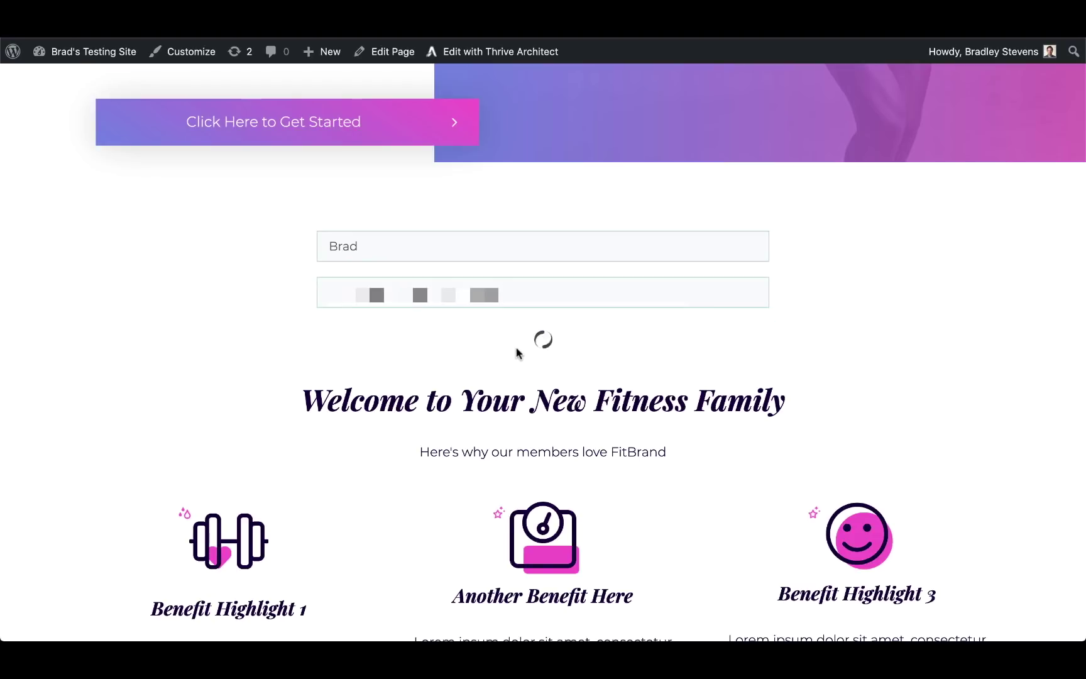